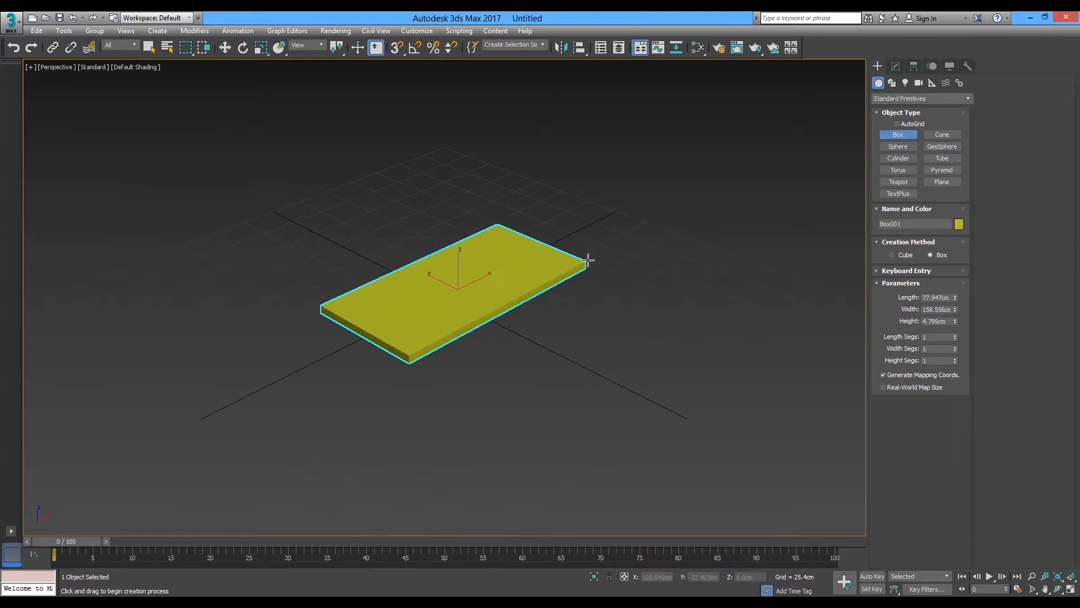
Finish the flat box and set its length to 70 cm, width to 140 cm and height to 3 cm
{"action": "left_click", "coordinate": [588, 260]}
{"action": "double_click", "coordinate": [950, 298]}
{"action": "type", "text": "70"}
{"action": "key", "text": "Tab"}
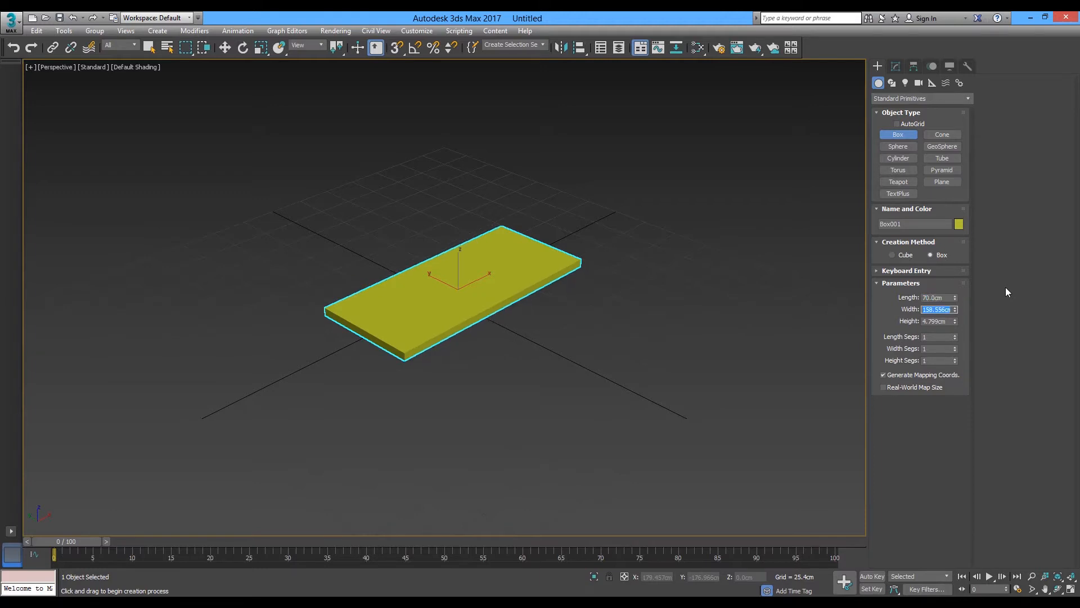
{"action": "type", "text": "150"}
{"action": "key", "text": "Tab"}
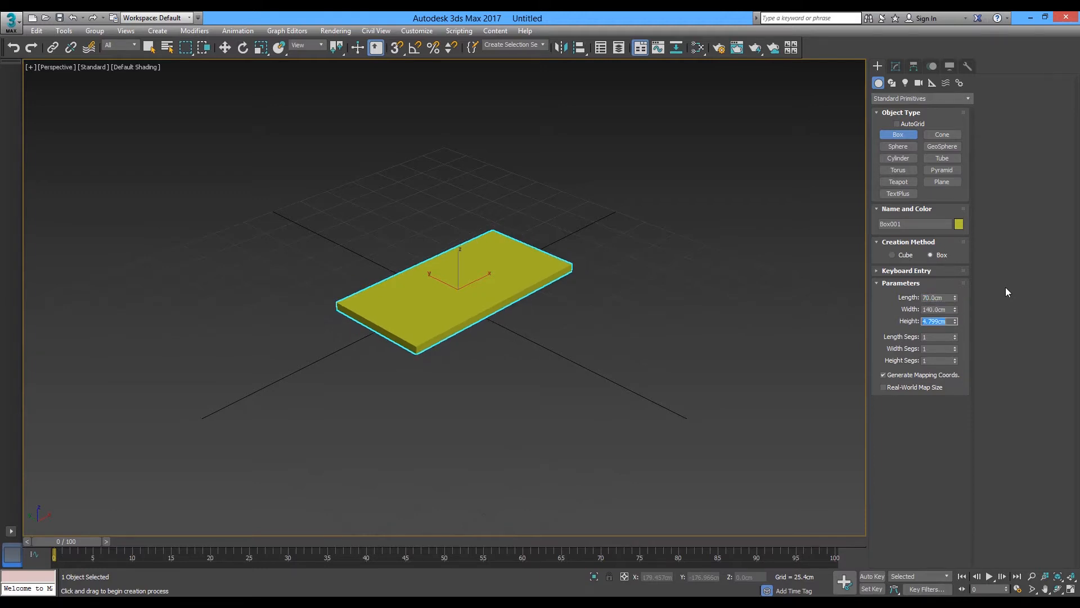
{"action": "type", "text": "3"}
{"action": "key", "text": "Return"}
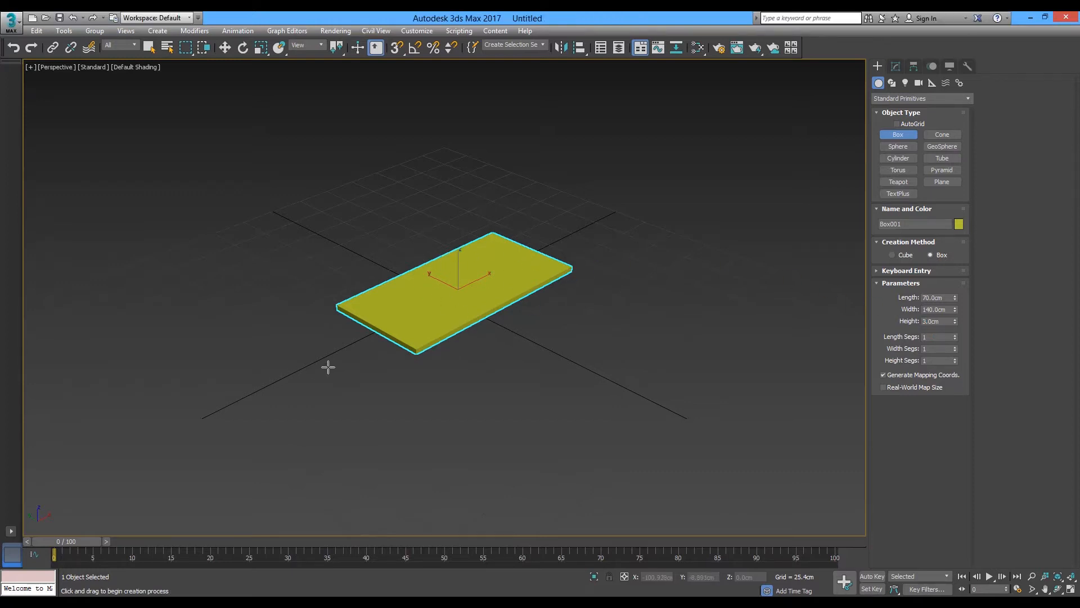
Display edged faces on the box in the perspective viewport
{"action": "key", "text": "F4"}
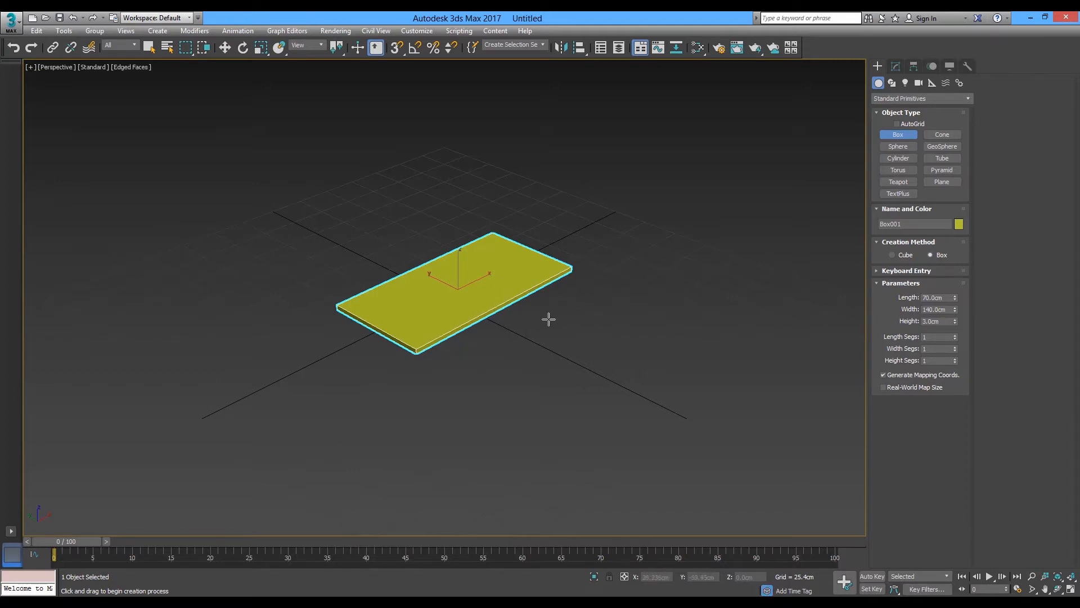
{"action": "scroll", "coordinate": [557, 318], "scroll_direction": "up", "scroll_amount": 5}
{"action": "scroll", "coordinate": [557, 319], "scroll_direction": "down", "scroll_amount": 4}
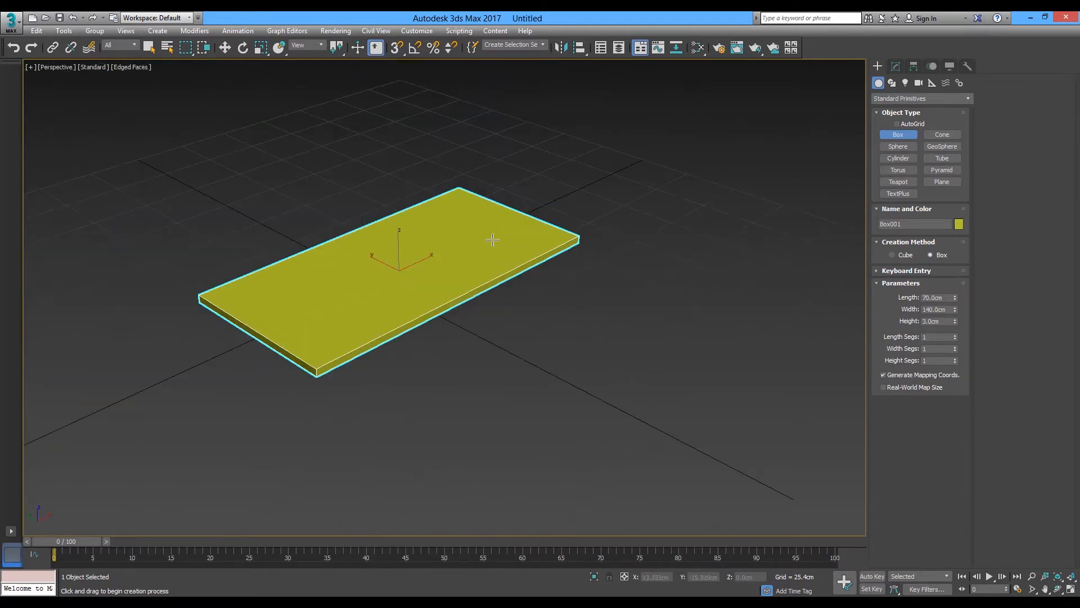
{"action": "middle_click_drag", "start_coordinate": [574, 321], "coordinate": [617, 390]}
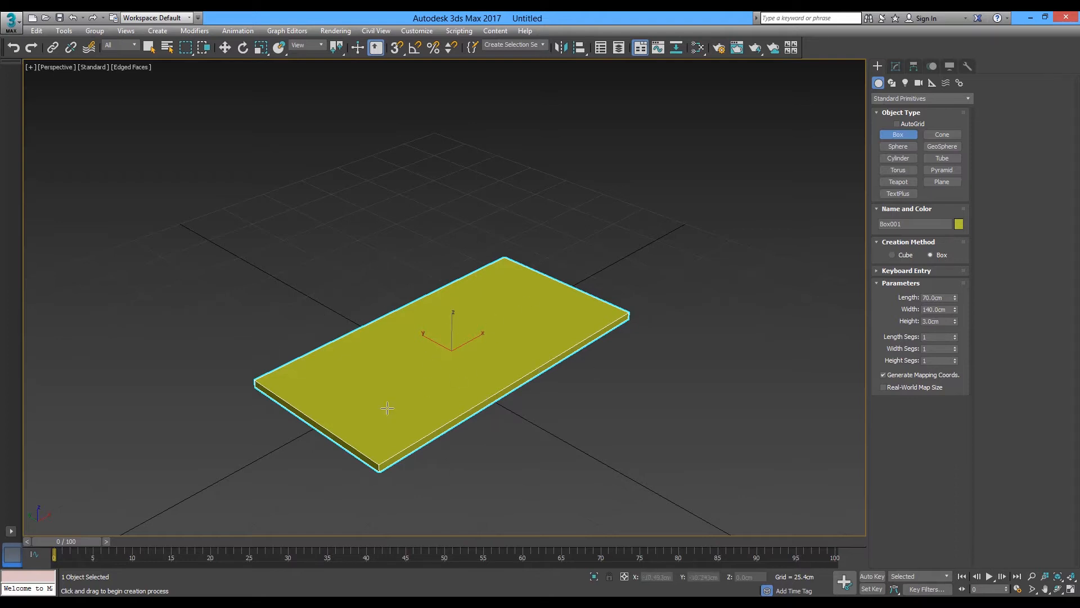
Divide the box into 8 length segments and 8 width segments
{"action": "left_click", "coordinate": [946, 337]}
{"action": "key", "text": "Tab"}
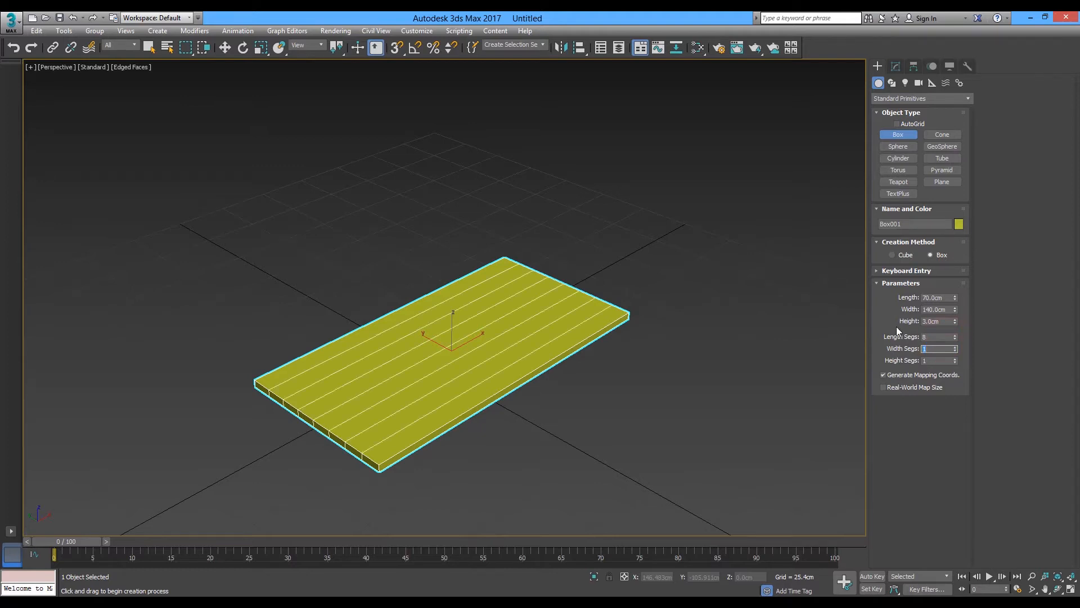
{"action": "key", "text": "Return"}
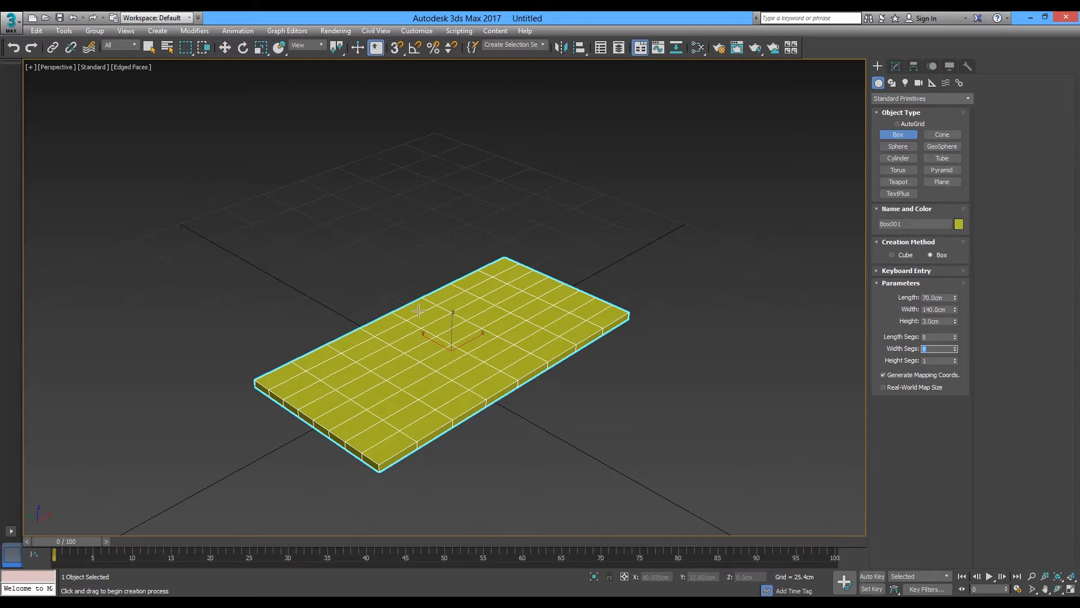
{"action": "mouse_move", "coordinate": [576, 427]}
{"action": "middle_mouse_down", "text": "alt"}
{"action": "mouse_move", "coordinate": [510, 449]}
{"action": "mouse_move", "coordinate": [602, 429]}
{"action": "mouse_move", "coordinate": [583, 437]}
{"action": "middle_mouse_up", "text": "alt"}
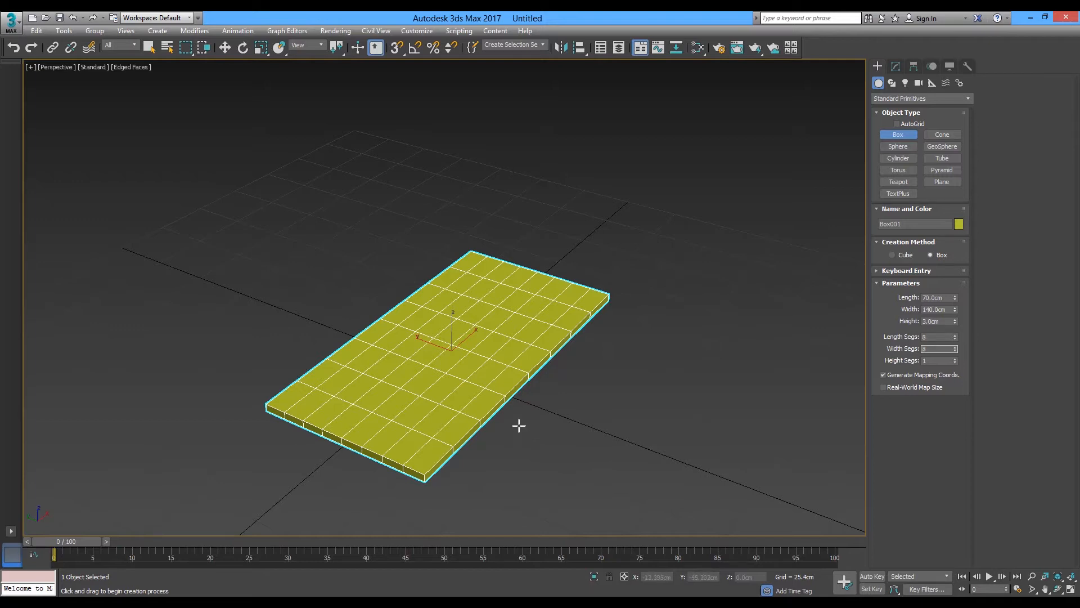
{"action": "left_click", "coordinate": [598, 387]}
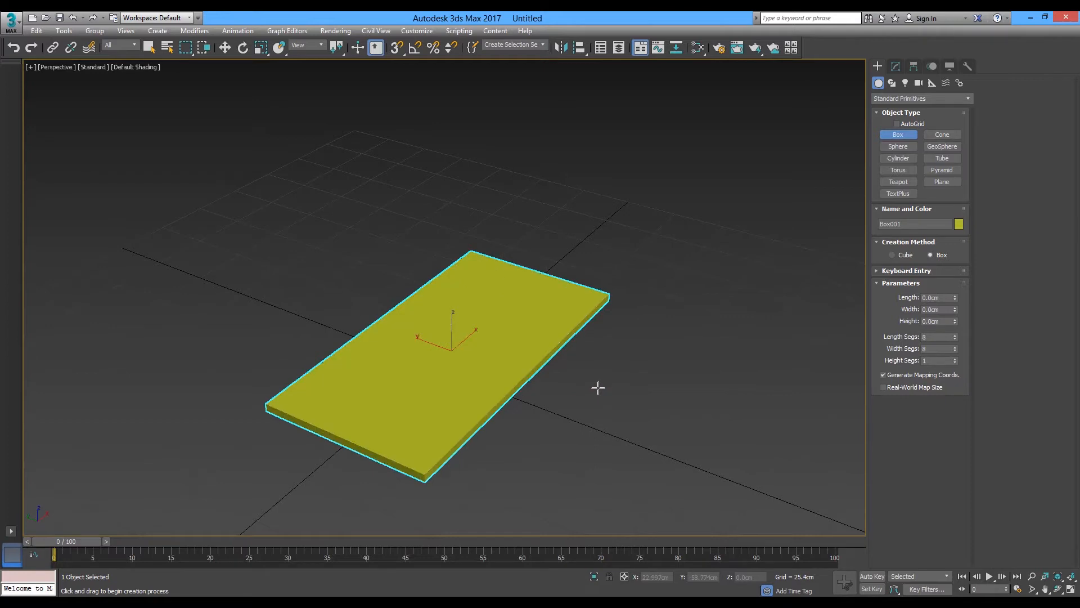
{"action": "middle_click_drag", "start_coordinate": [651, 400], "coordinate": [609, 416], "text": "alt"}
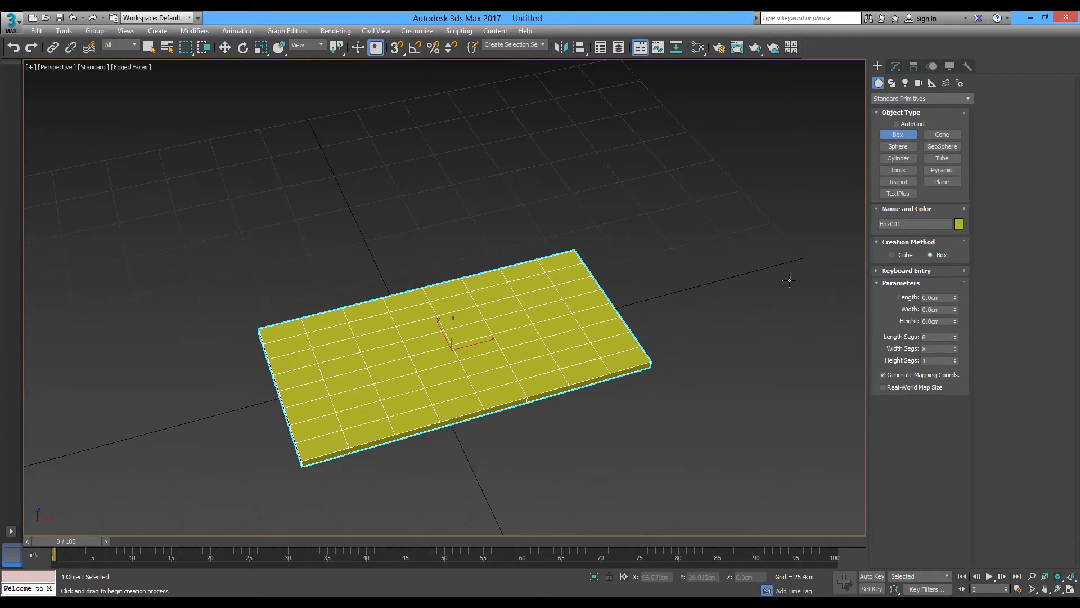
Convert the segmented box to an Editable Poly
{"action": "left_click", "coordinate": [892, 68]}
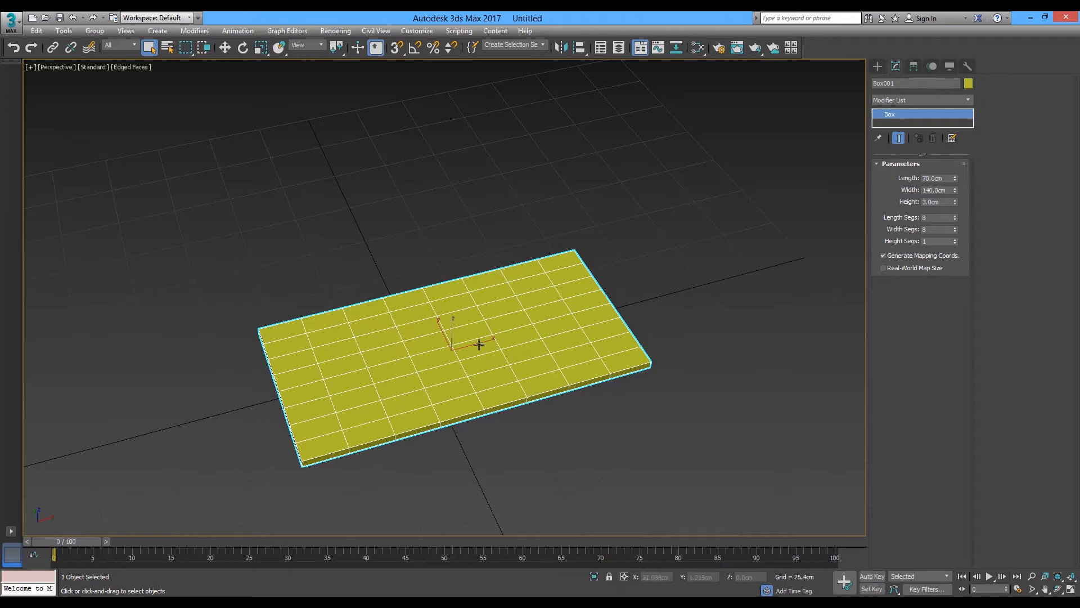
{"action": "right_click", "coordinate": [769, 339]}
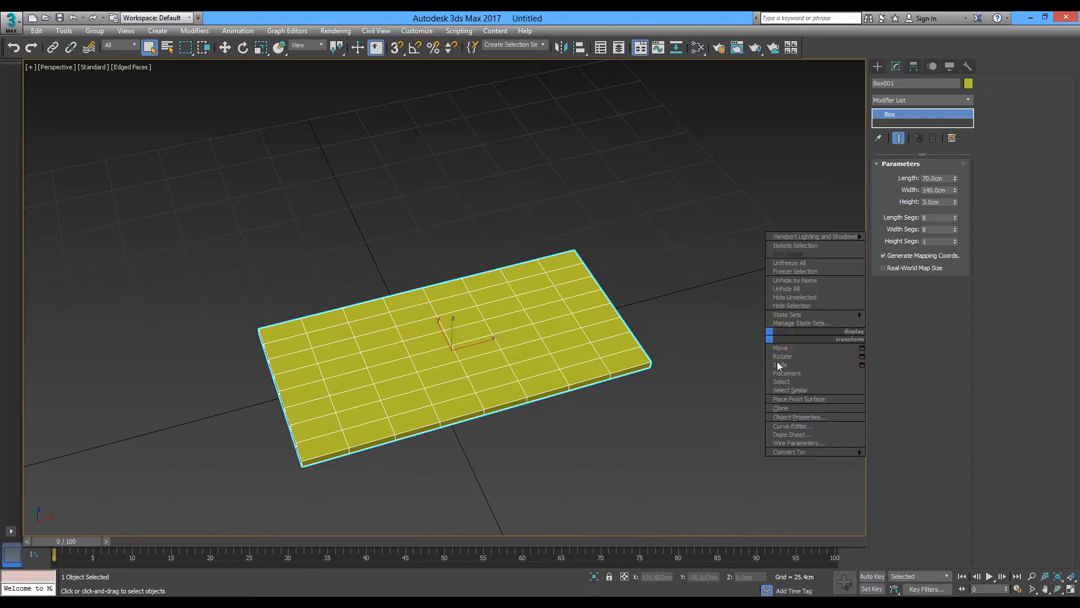
{"action": "left_click", "coordinate": [782, 453]}
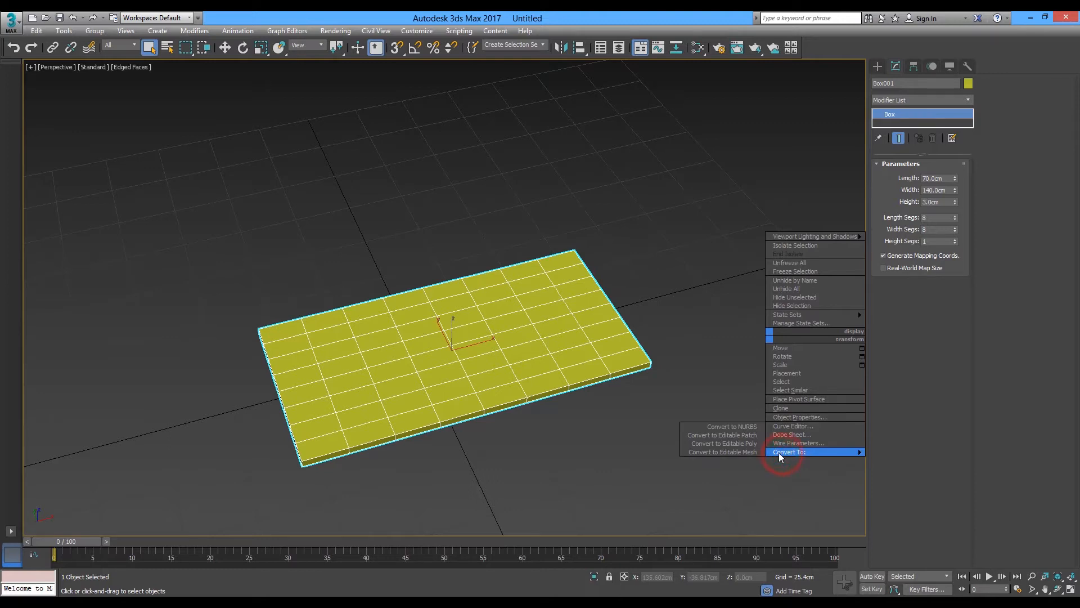
{"action": "left_click", "coordinate": [745, 445]}
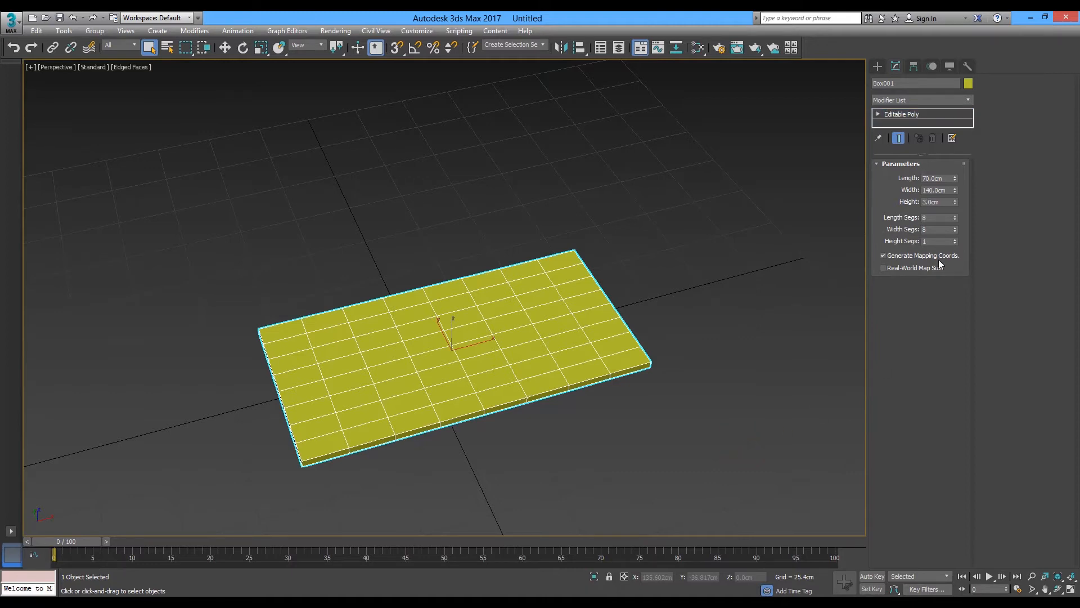
{"action": "left_click", "coordinate": [911, 67]}
{"action": "left_click", "coordinate": [902, 114]}
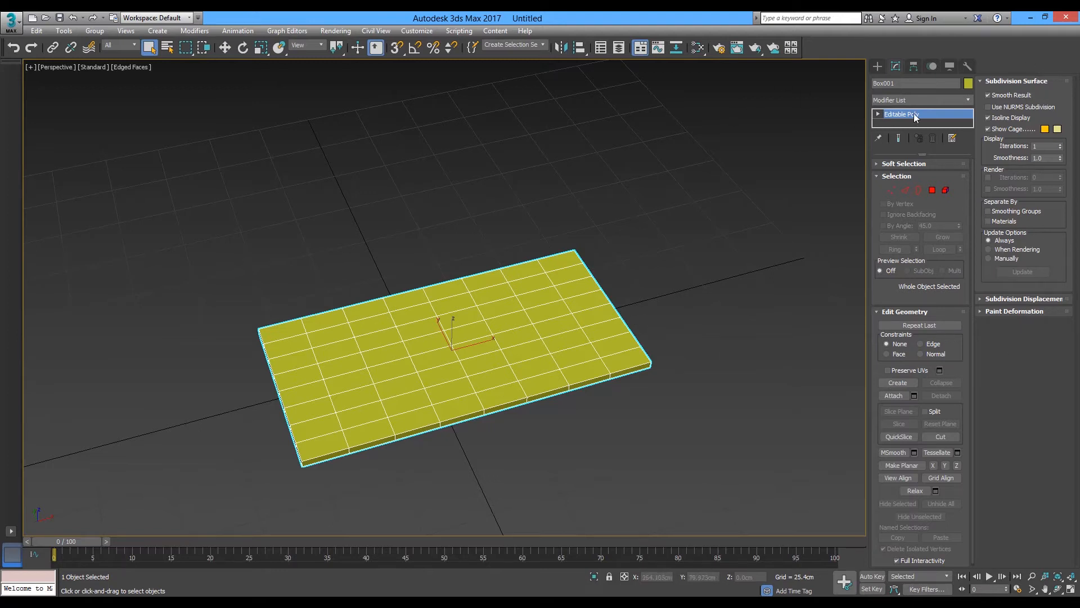
Rename the box as Table and change its object color to light grey
{"action": "left_click", "coordinate": [906, 83]}
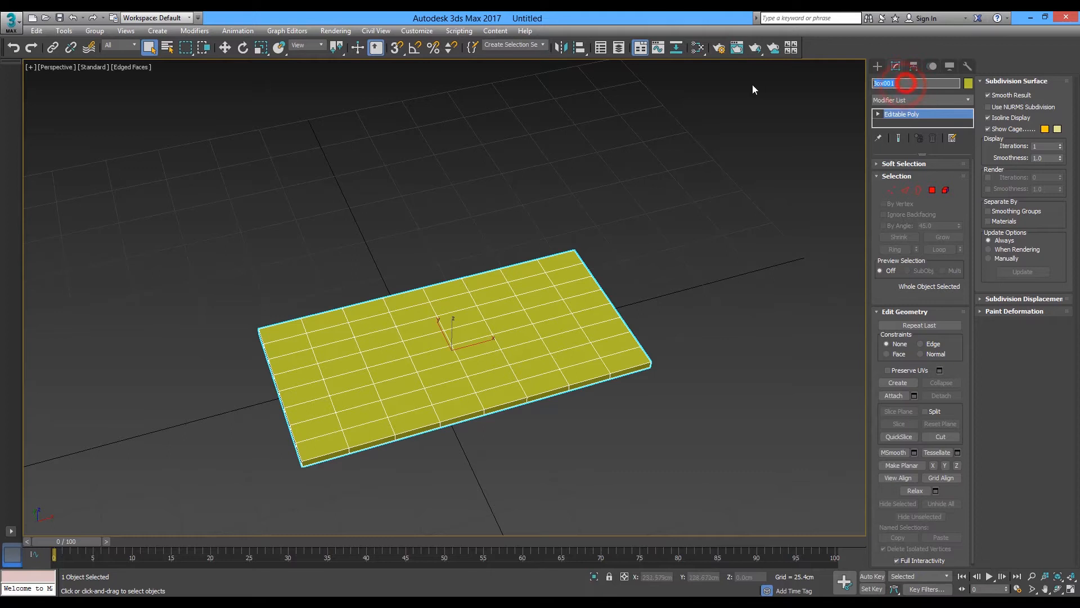
{"action": "type", "text": "Table"}
{"action": "left_click", "coordinate": [969, 84]}
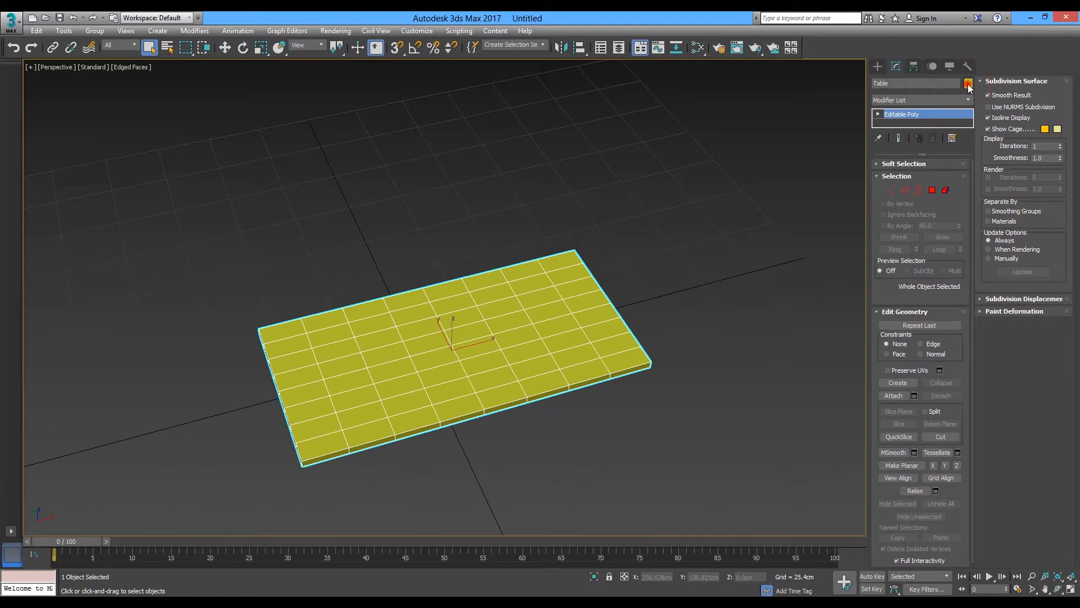
{"action": "left_click", "coordinate": [968, 84]}
{"action": "left_click", "coordinate": [232, 256]}
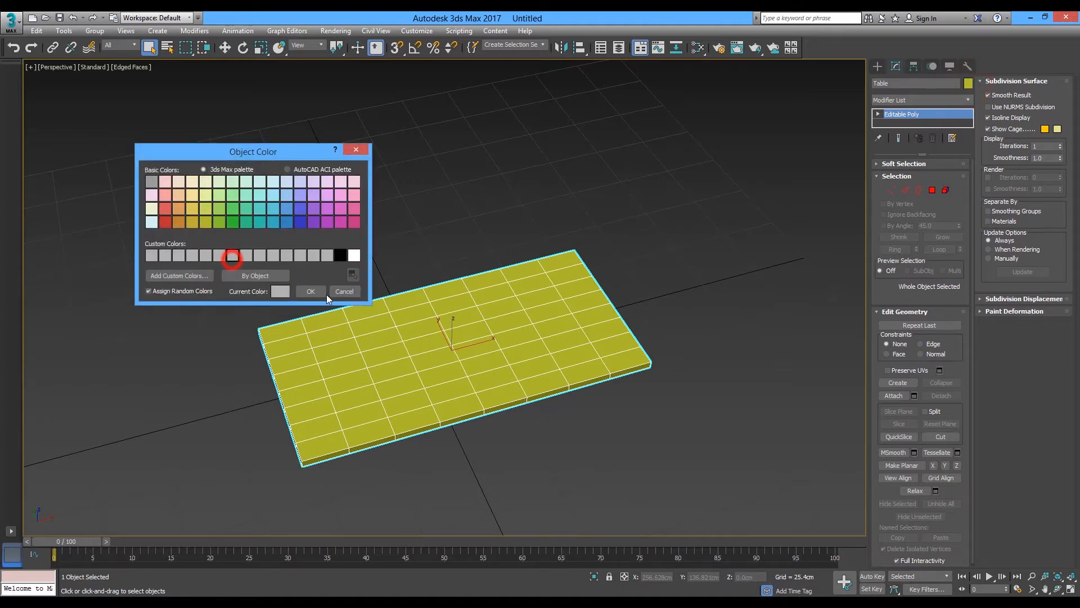
{"action": "left_click", "coordinate": [310, 292]}
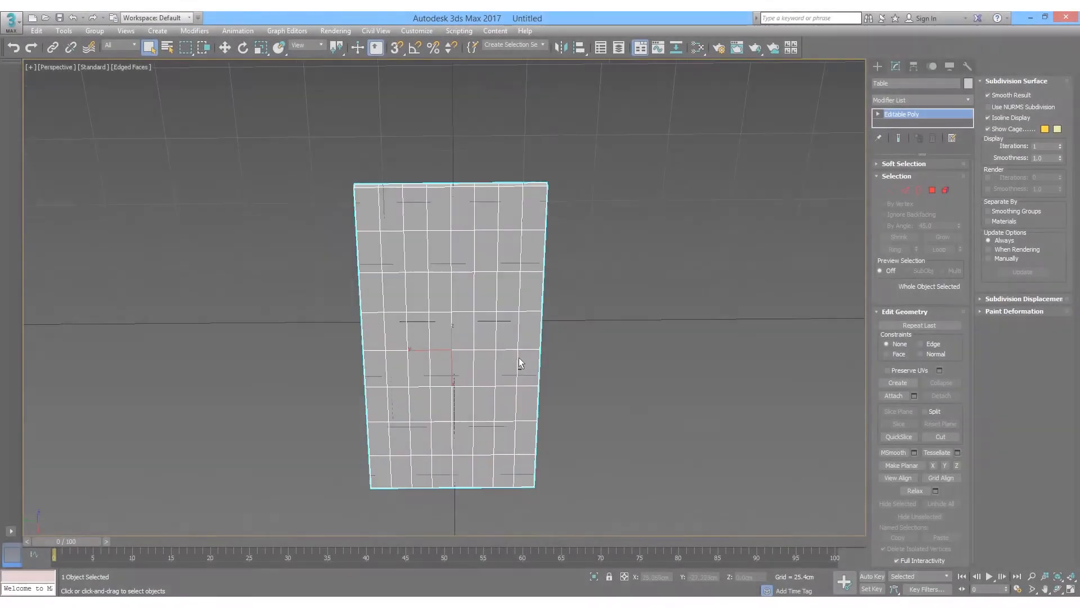
Hide the grid in the perspective viewport
{"action": "middle_click_drag", "start_coordinate": [519, 356], "coordinate": [572, 221], "text": "alt"}
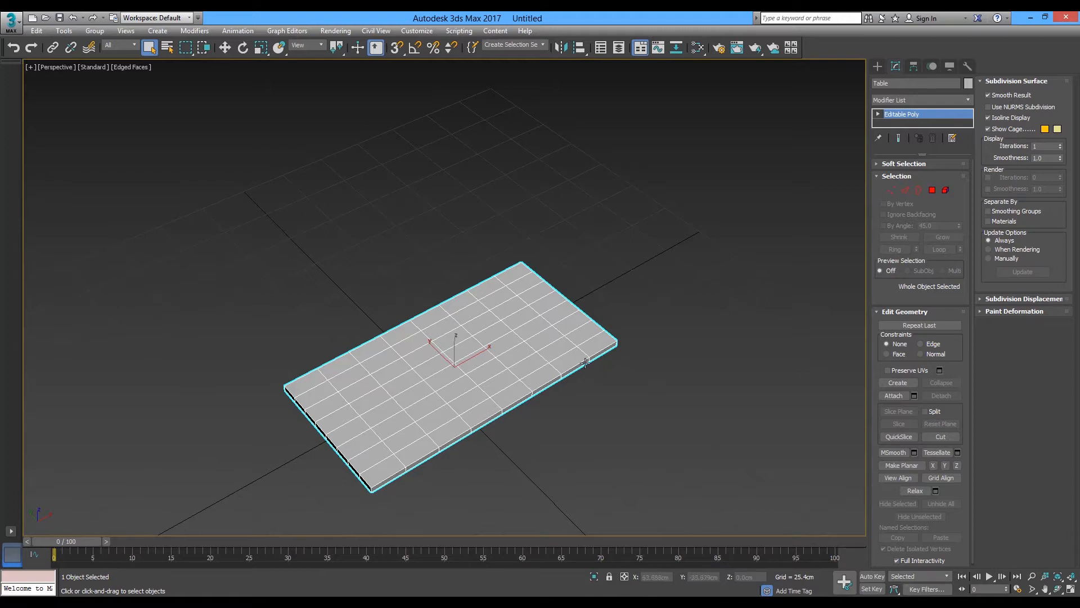
{"action": "key", "text": "g"}
{"action": "middle_click_drag", "start_coordinate": [609, 427], "coordinate": [551, 425], "text": "alt"}
{"action": "scroll", "coordinate": [550, 426], "scroll_direction": "up", "scroll_amount": 2}
{"action": "scroll", "coordinate": [550, 425], "scroll_direction": "down", "scroll_amount": 2}
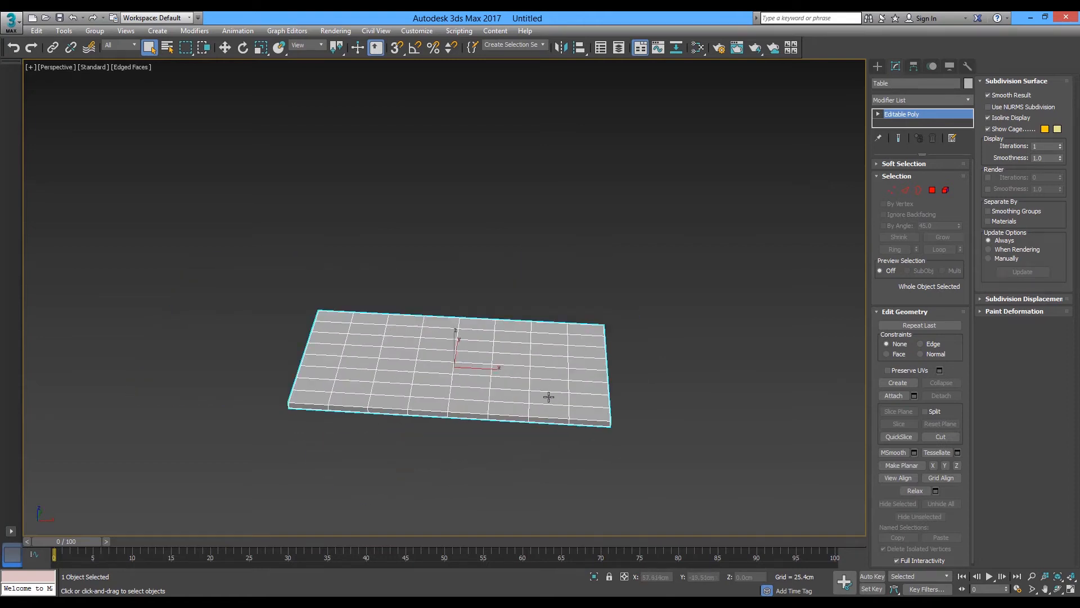
{"action": "mouse_move", "coordinate": [562, 429]}
{"action": "middle_mouse_down", "text": "alt"}
{"action": "mouse_move", "coordinate": [566, 329]}
{"action": "mouse_move", "coordinate": [550, 447]}
{"action": "mouse_move", "coordinate": [569, 415]}
{"action": "middle_mouse_up", "text": "alt"}
{"action": "scroll", "coordinate": [572, 397], "scroll_direction": "up", "scroll_amount": 3}
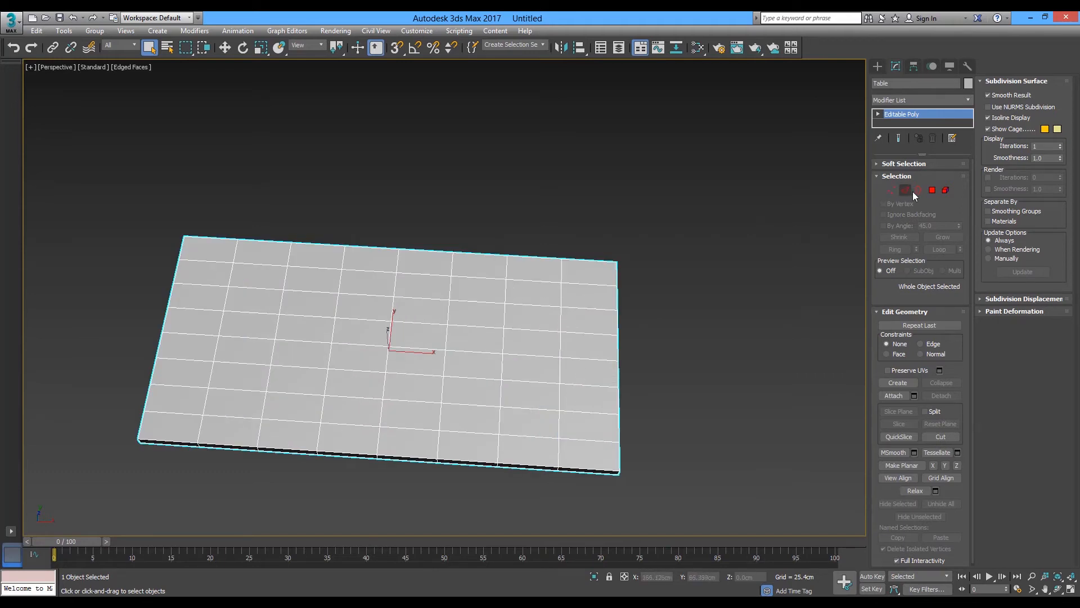
Select the four polygons on the tabletop's underside that lie one row and one column in from each corner
{"action": "left_click", "coordinate": [933, 190]}
{"action": "middle_click_drag", "start_coordinate": [627, 376], "coordinate": [639, 246], "text": "alt"}
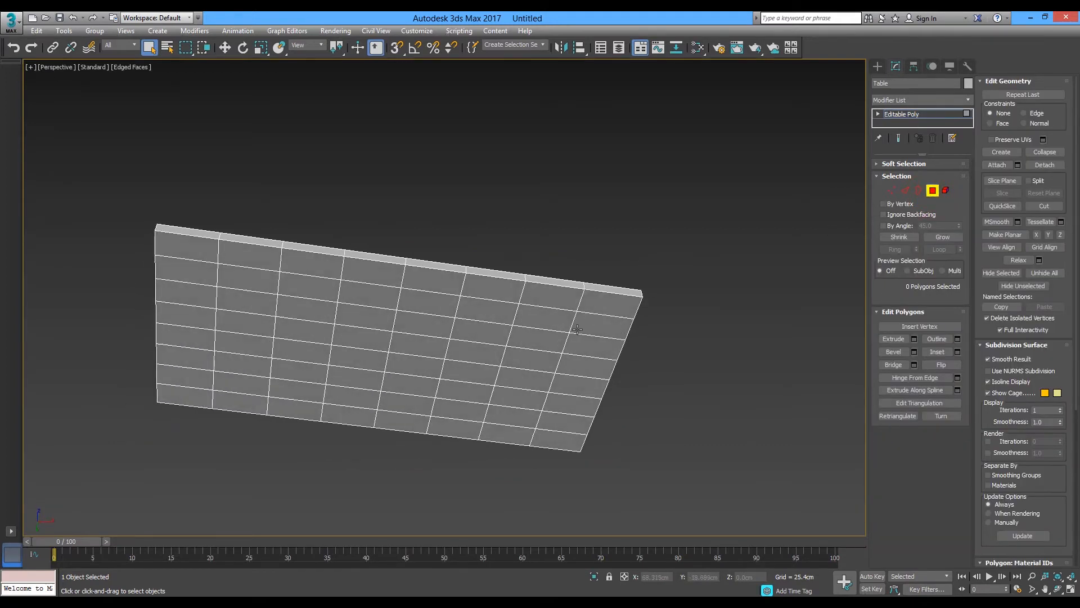
{"action": "left_click", "coordinate": [548, 321]}
{"action": "left_click", "coordinate": [523, 417], "text": "ctrl"}
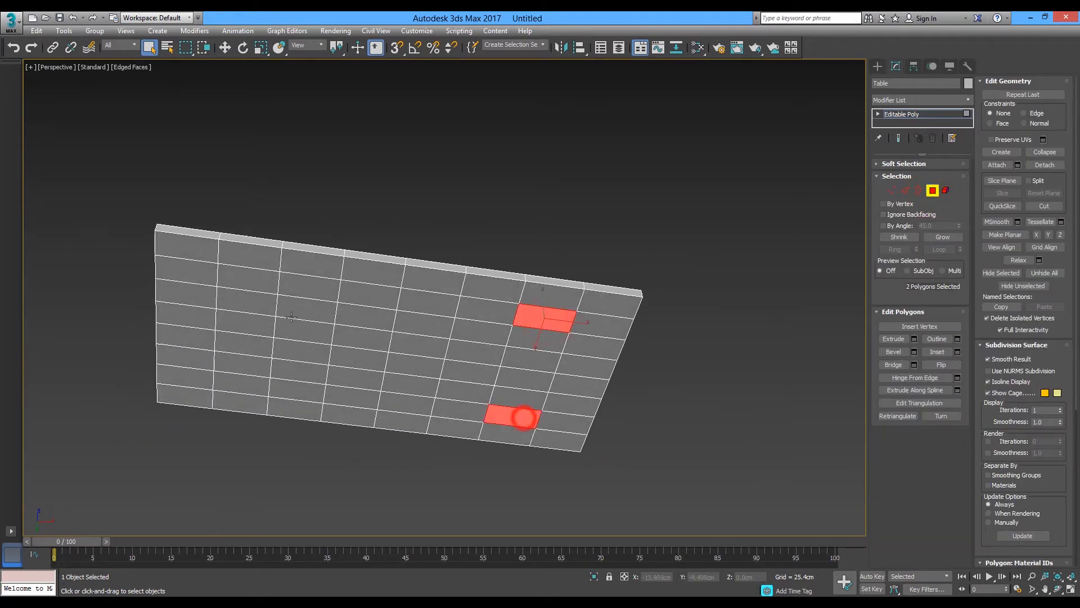
{"action": "left_click", "coordinate": [260, 281], "text": "ctrl"}
{"action": "left_click", "coordinate": [241, 382], "text": "ctrl"}
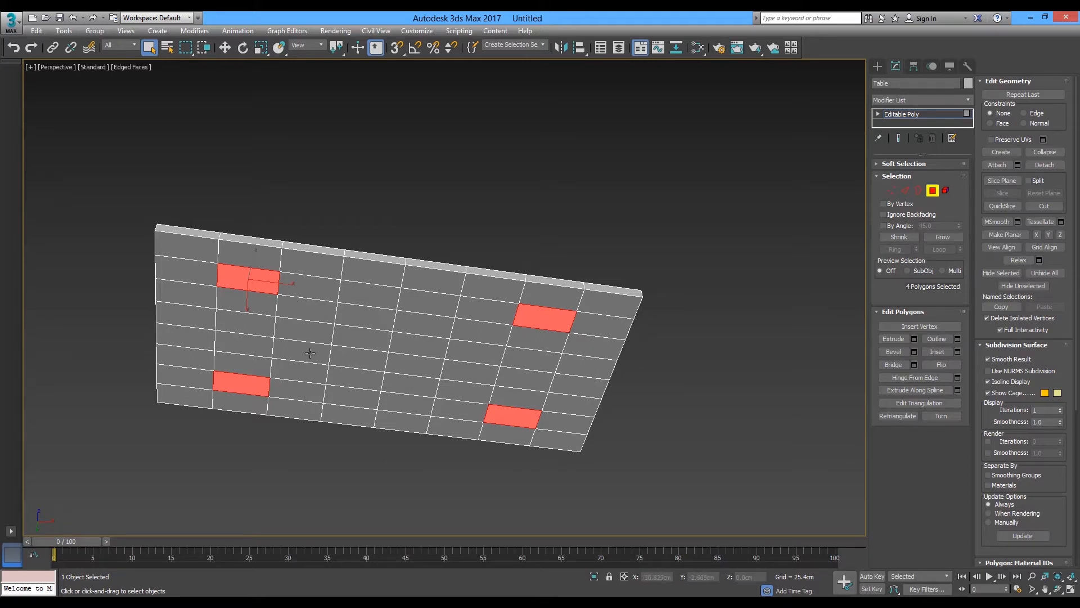
{"action": "middle_click_drag", "start_coordinate": [688, 374], "coordinate": [669, 457], "text": "alt"}
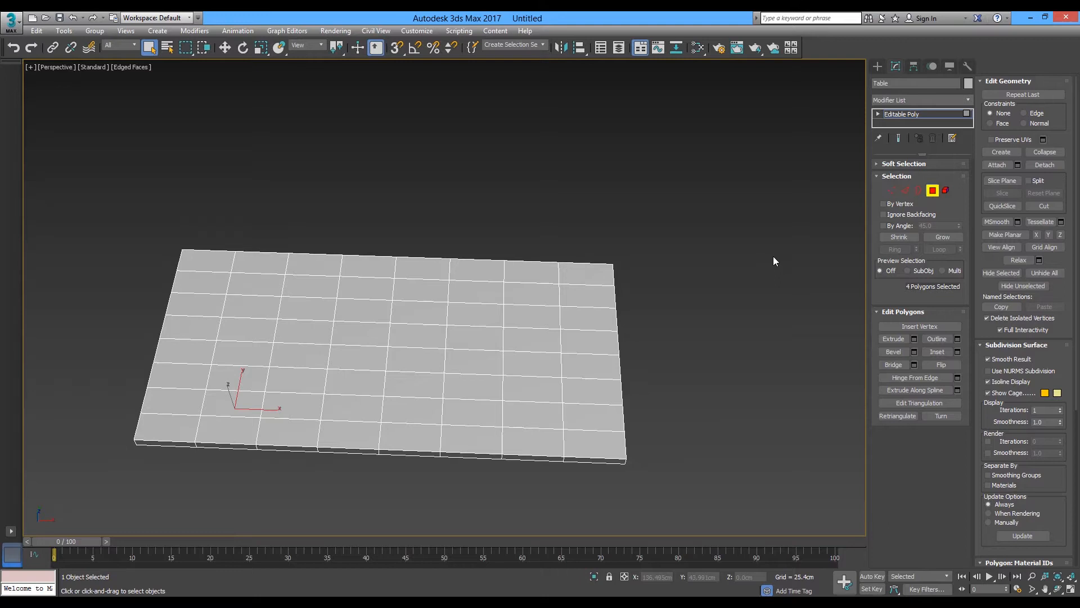
Select the two crosswise edge loops running around the tabletop, one segment in from each short end
{"action": "key", "text": "2"}
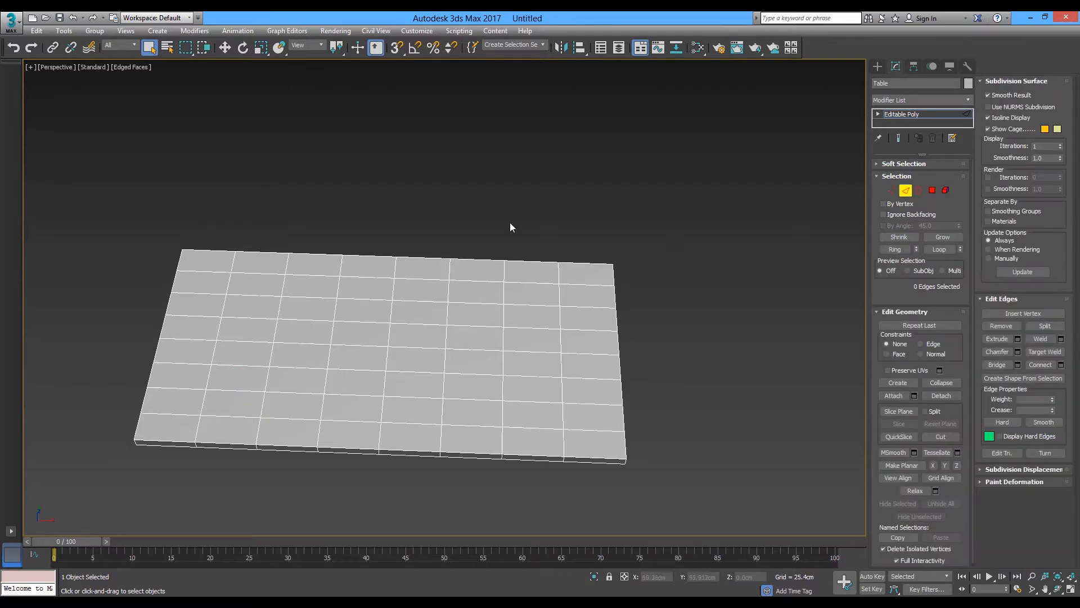
{"action": "left_click", "coordinate": [229, 280]}
{"action": "middle_click_drag", "start_coordinate": [221, 366], "coordinate": [232, 338], "text": "alt"}
{"action": "double_click", "coordinate": [230, 306]}
{"action": "middle_click_drag", "start_coordinate": [212, 415], "coordinate": [282, 298], "text": "alt"}
{"action": "middle_click_drag", "start_coordinate": [224, 367], "coordinate": [330, 451], "text": "alt"}
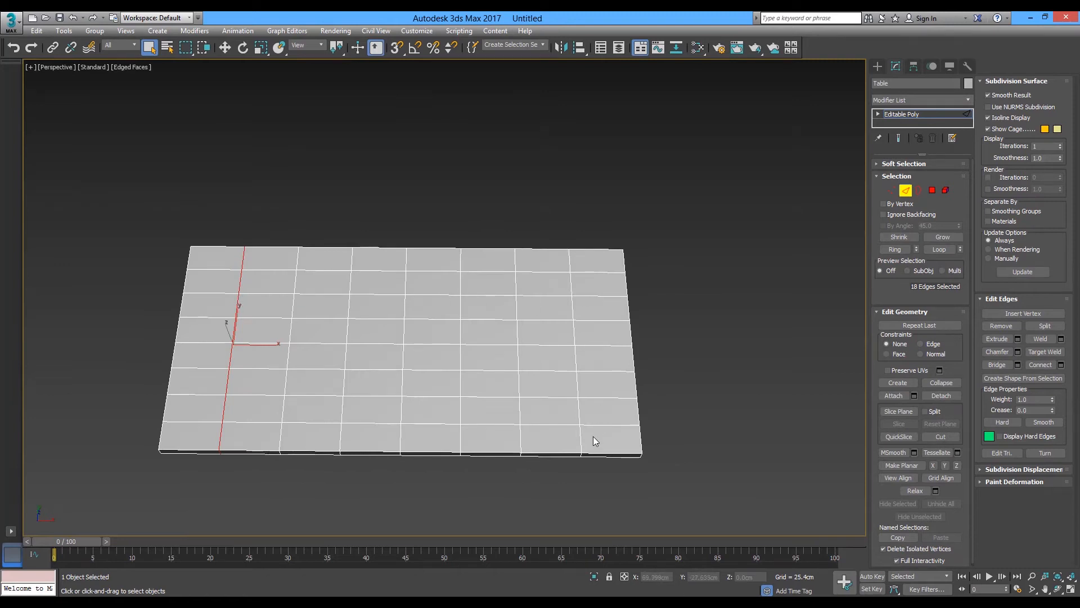
{"action": "double_click", "coordinate": [580, 411], "text": "ctrl"}
Scale the vertices of the two selected loops outward along X to about 118% in the Top view, toward the short ends
{"action": "left_click", "coordinate": [891, 191]}
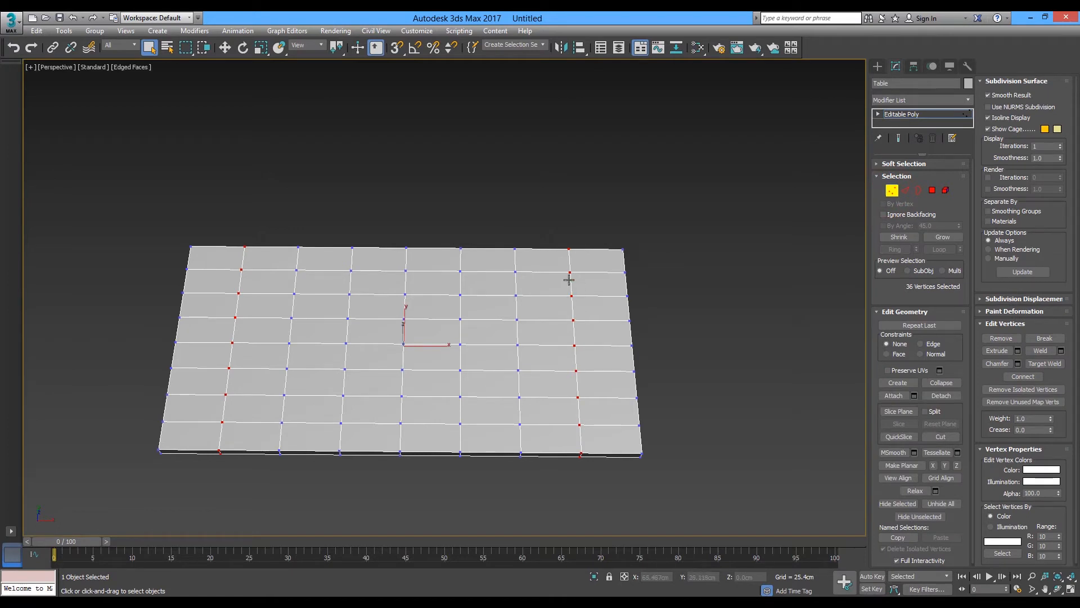
{"action": "key", "text": "t"}
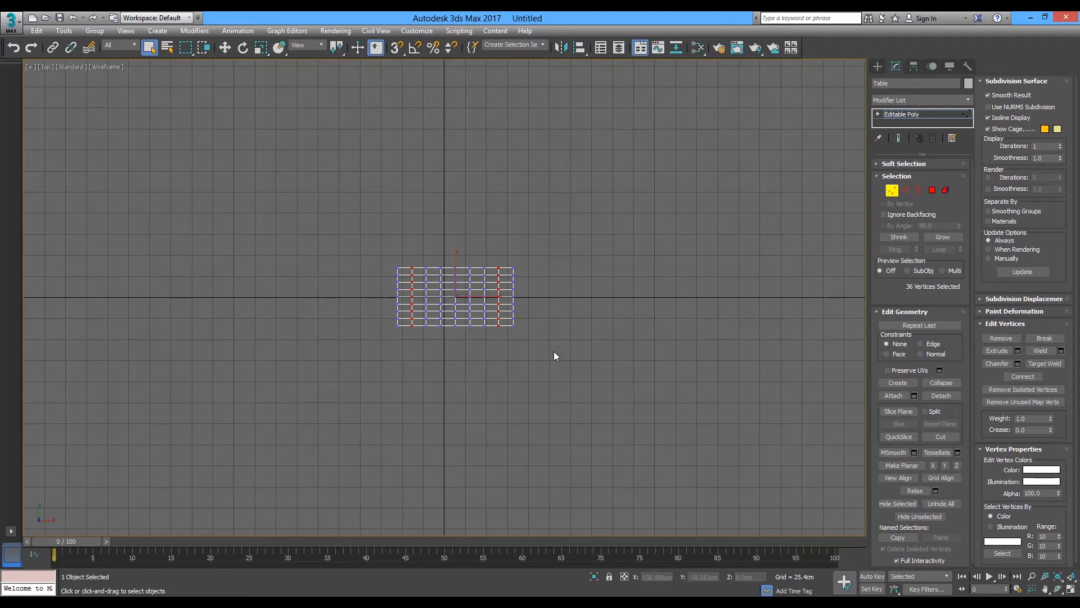
{"action": "middle_click_drag", "start_coordinate": [560, 342], "coordinate": [694, 380]}
{"action": "scroll", "coordinate": [579, 360], "scroll_direction": "up", "scroll_amount": 3}
{"action": "middle_click_drag", "start_coordinate": [480, 373], "coordinate": [513, 377]}
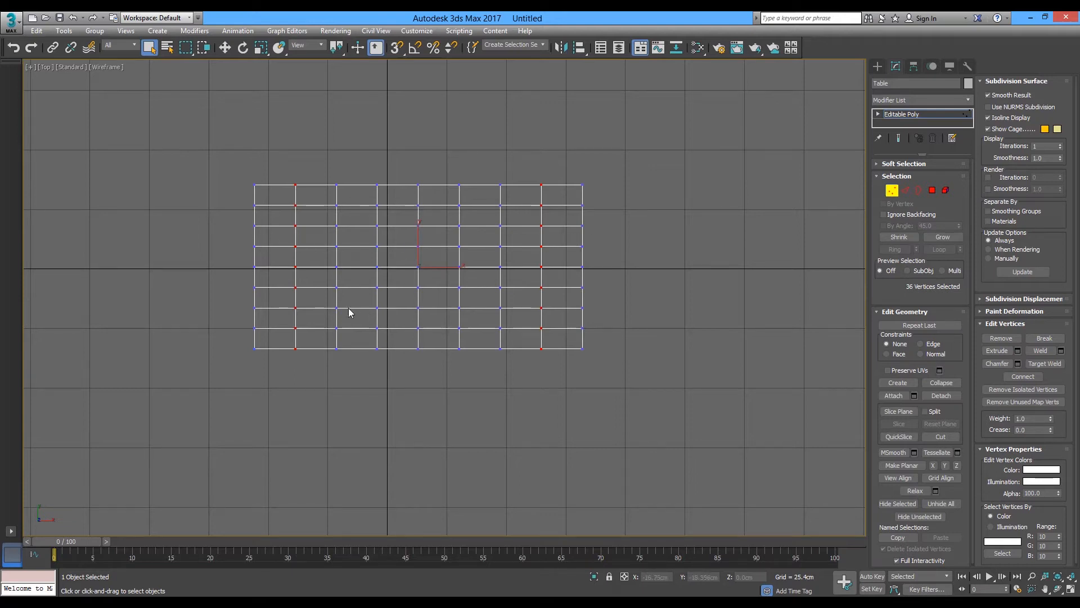
{"action": "key", "text": "r"}
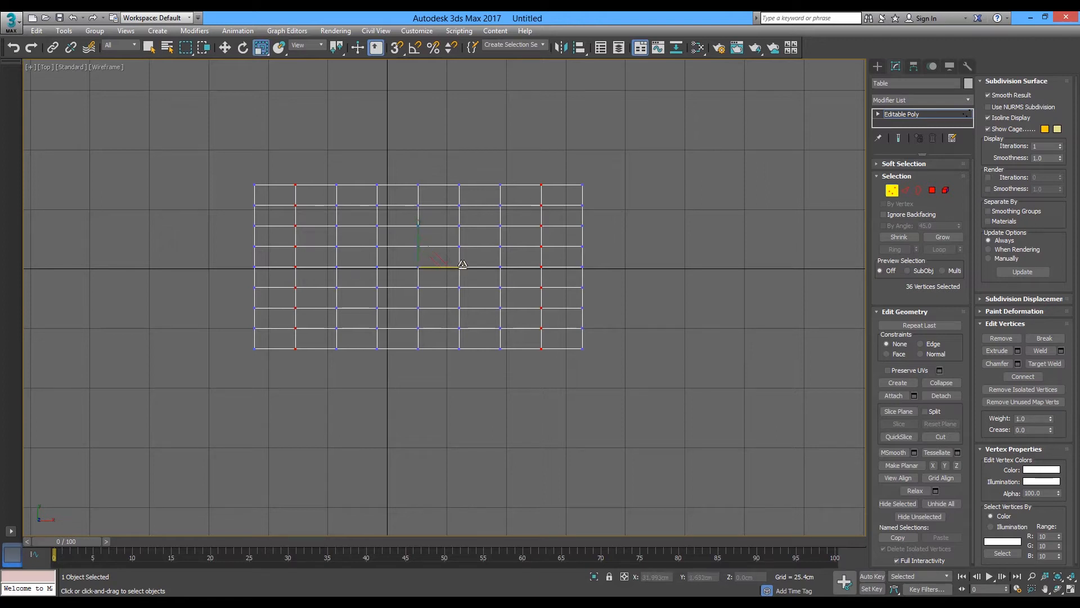
{"action": "left_click_drag", "start_coordinate": [461, 264], "coordinate": [468, 264]}
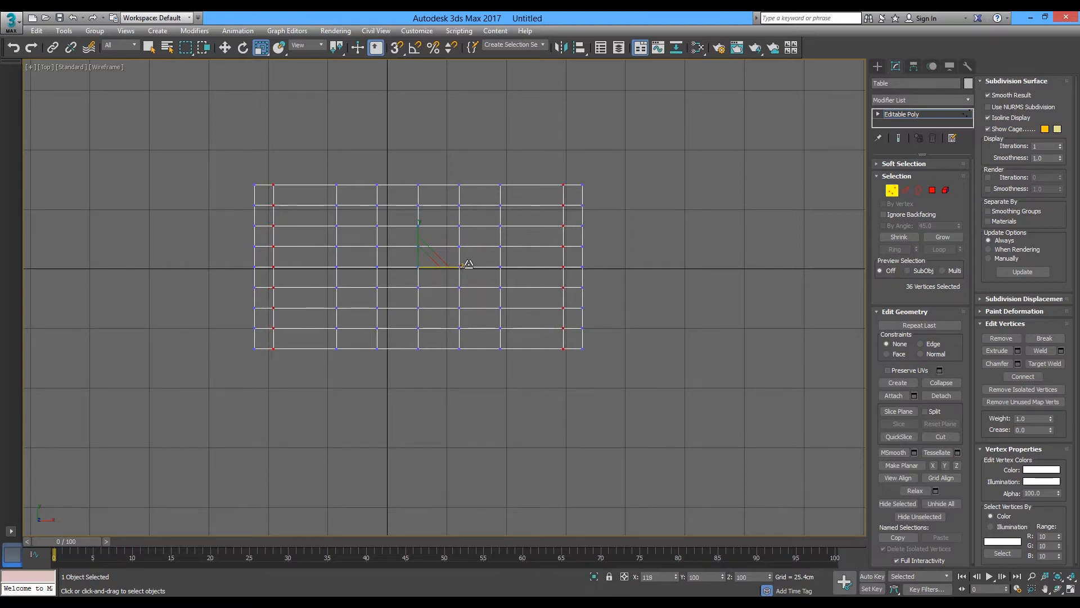
{"action": "left_click_drag", "start_coordinate": [469, 264], "coordinate": [468, 264]}
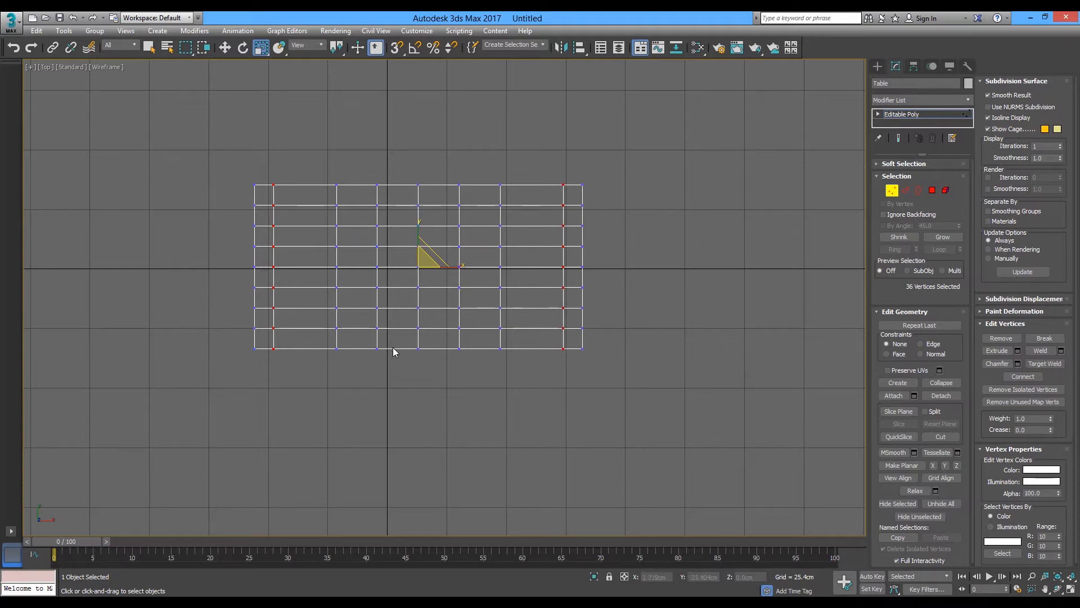
Select the two crosswise edge loops next inward from the pair already moved toward the tabletop's short ends
{"action": "key", "text": "q"}
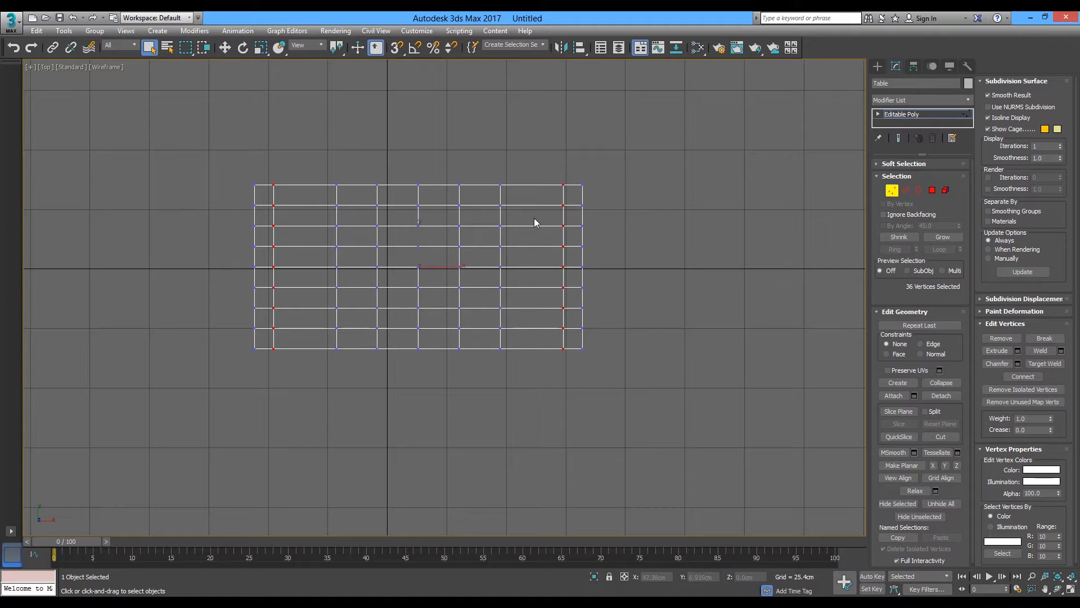
{"action": "key", "text": "2"}
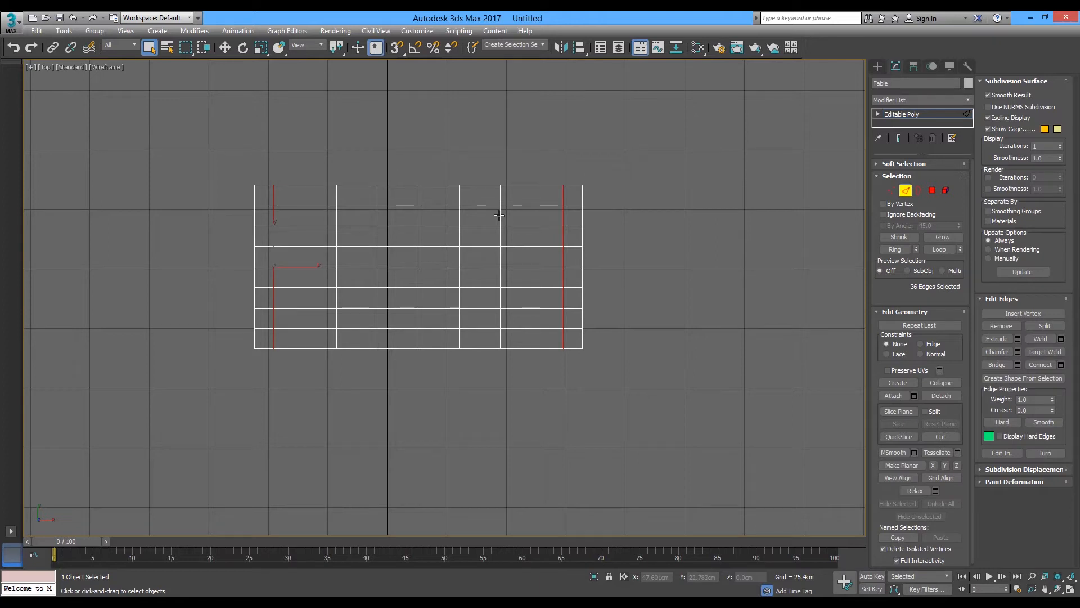
{"action": "double_click", "coordinate": [501, 215]}
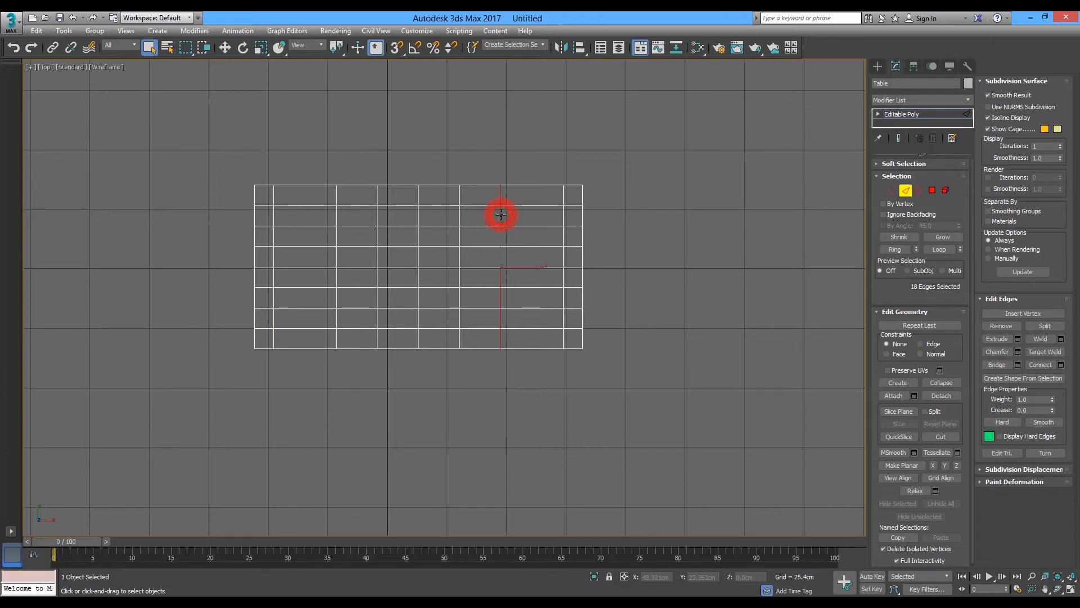
{"action": "double_click", "coordinate": [337, 216], "text": "ctrl"}
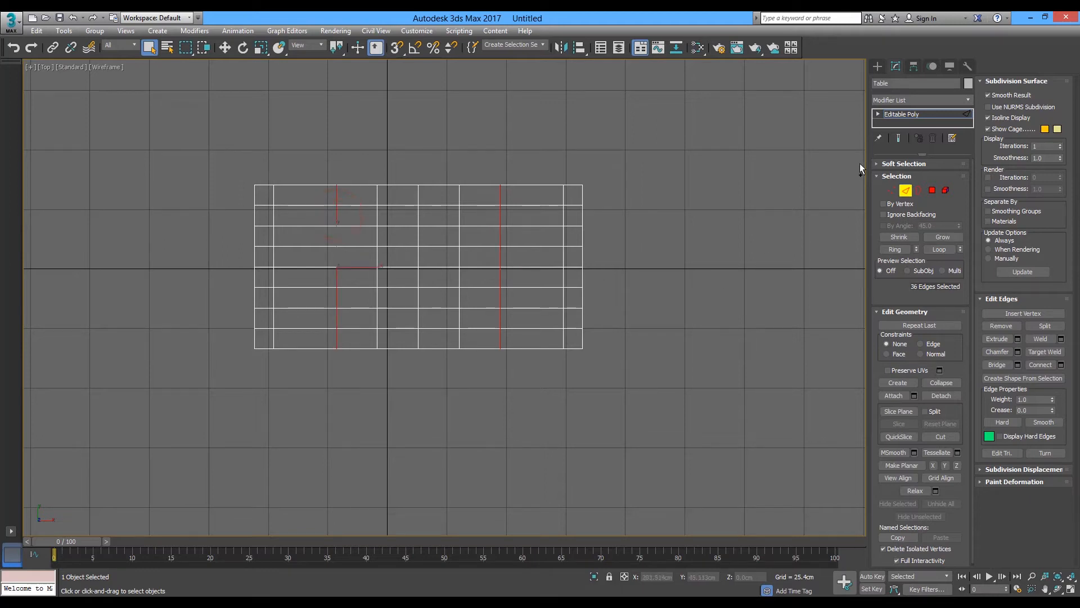
Scale the vertices of these two loops outward along X until they sit close beside the outer pair of loops
{"action": "left_click", "coordinate": [890, 191]}
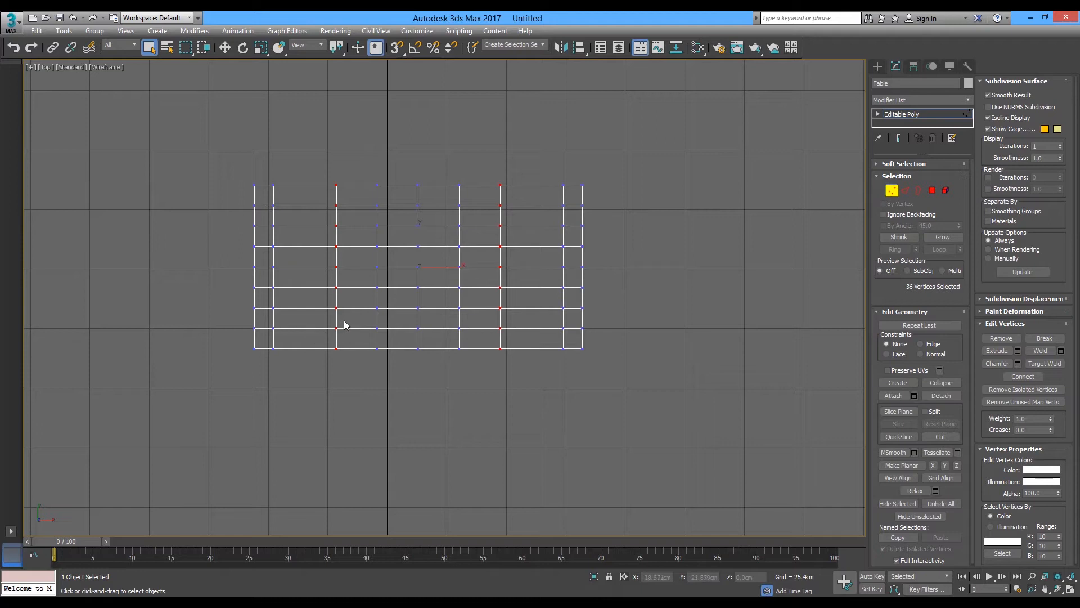
{"action": "key", "text": "r"}
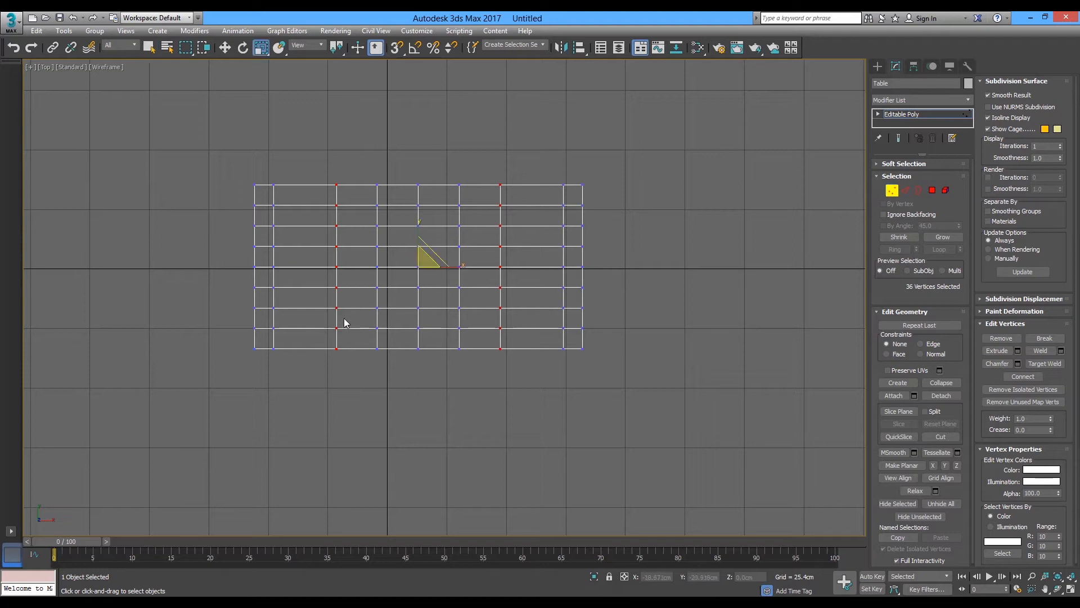
{"action": "left_click", "coordinate": [454, 266]}
{"action": "left_click_drag", "start_coordinate": [455, 267], "coordinate": [478, 262]}
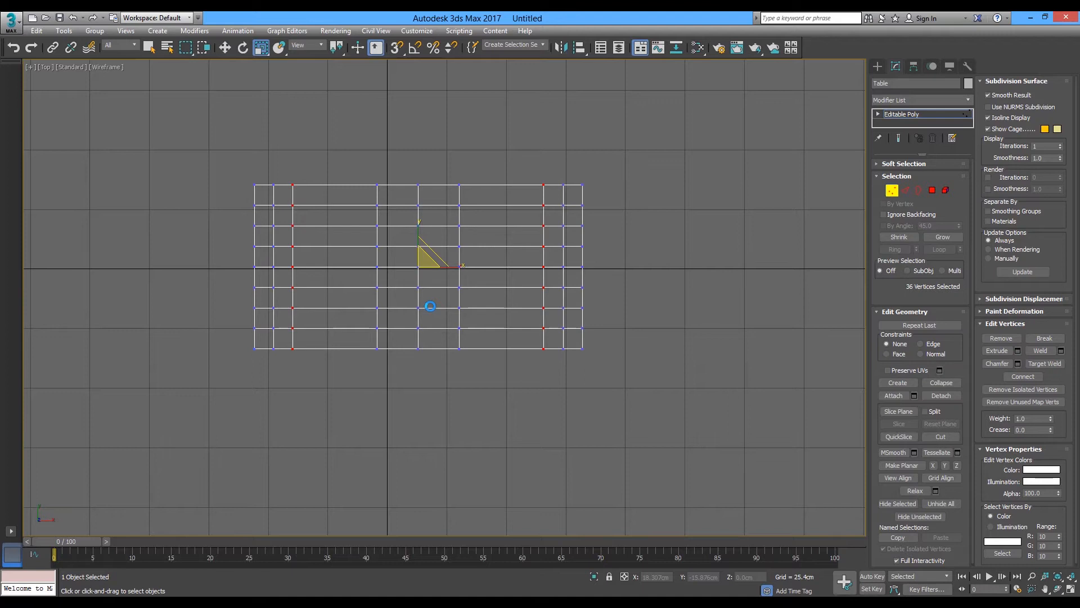
Return to the Perspective view at polygon level, showing the four selected leg polygons on the tabletop's underside
{"action": "key", "text": "p"}
{"action": "middle_click_drag", "start_coordinate": [719, 364], "coordinate": [702, 324], "text": "alt"}
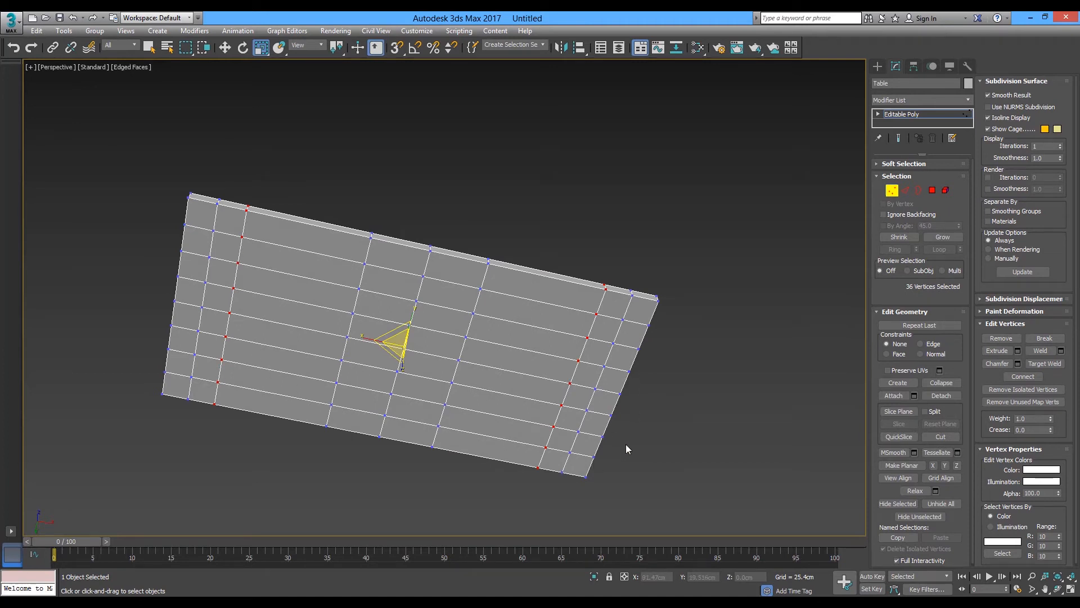
{"action": "key", "text": "4"}
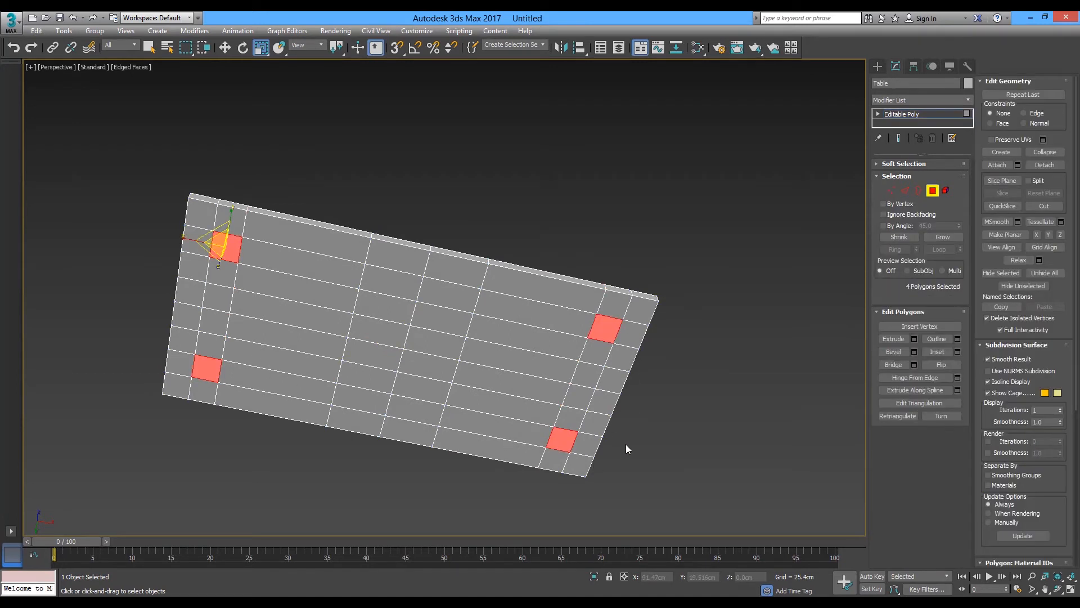
{"action": "key", "text": "q"}
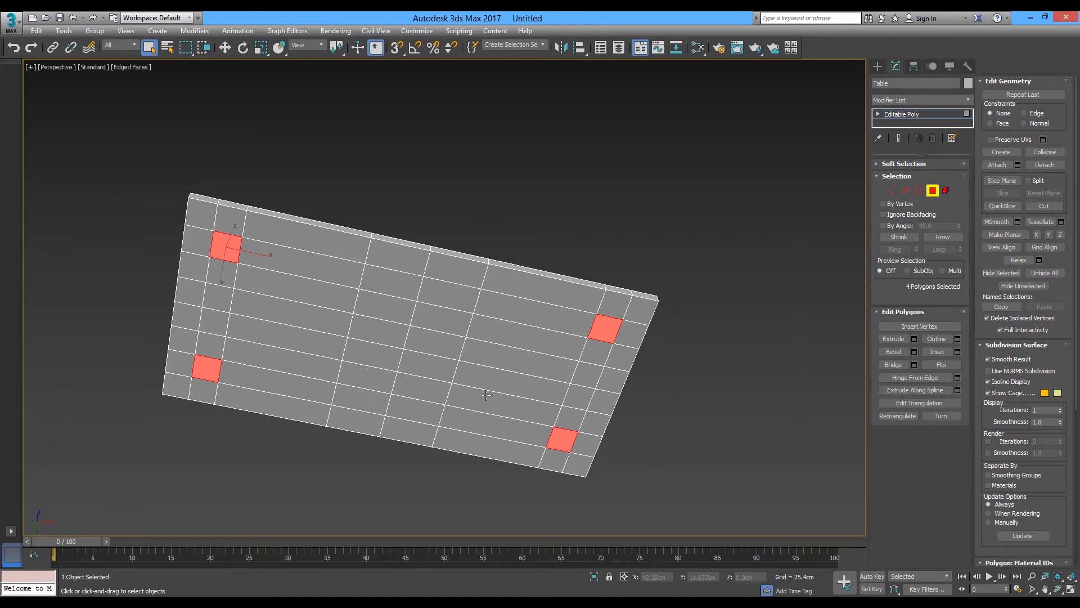
{"action": "middle_click_drag", "start_coordinate": [351, 397], "coordinate": [352, 407], "text": "alt"}
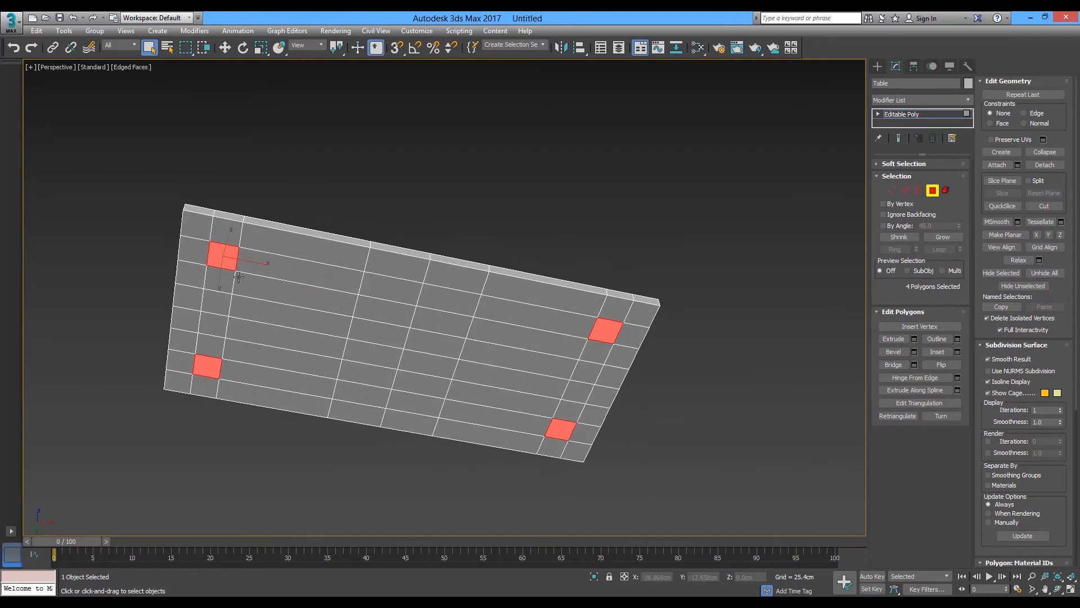
{"action": "key", "text": "alt"}
Extrude the four selected underside polygons by 5 cm to form the leg stubs
{"action": "left_click", "coordinate": [914, 340]}
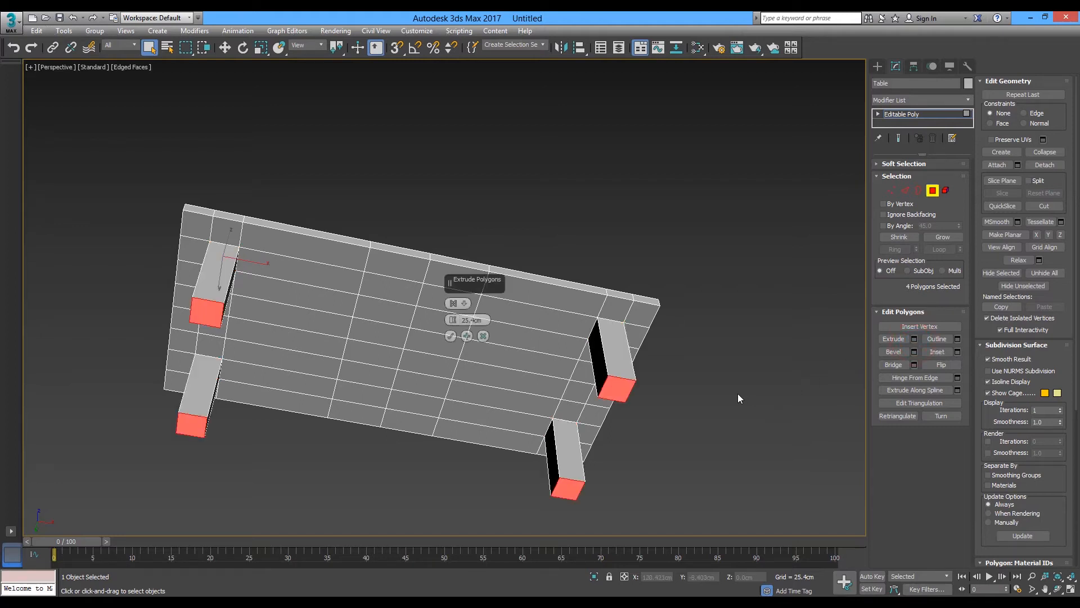
{"action": "middle_click_drag", "start_coordinate": [741, 377], "coordinate": [680, 396], "text": "alt"}
{"action": "middle_click_drag", "start_coordinate": [569, 311], "coordinate": [555, 317], "text": "alt"}
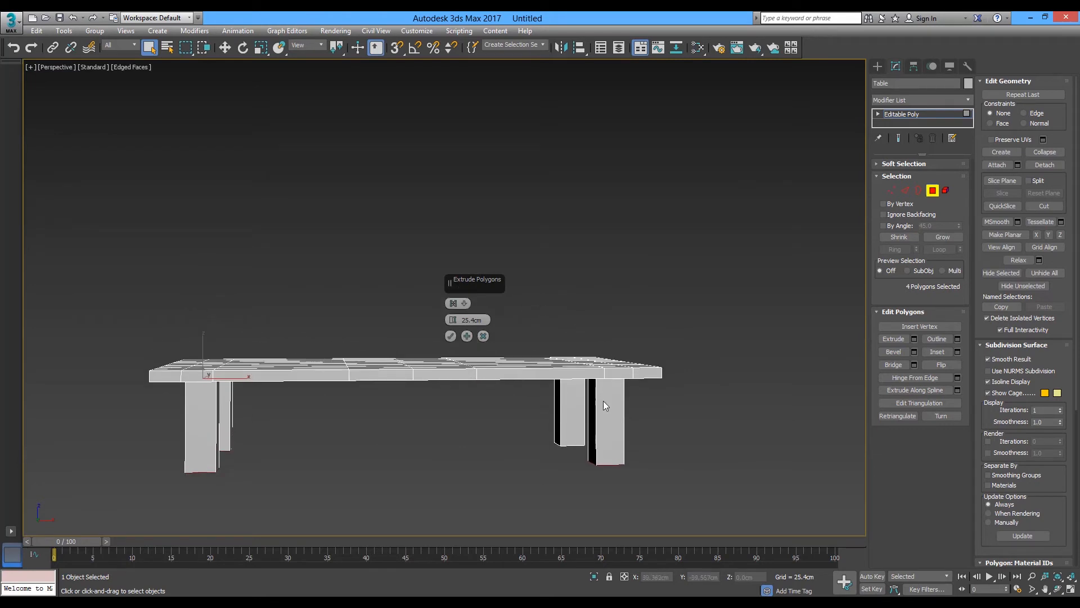
{"action": "double_click", "coordinate": [487, 319]}
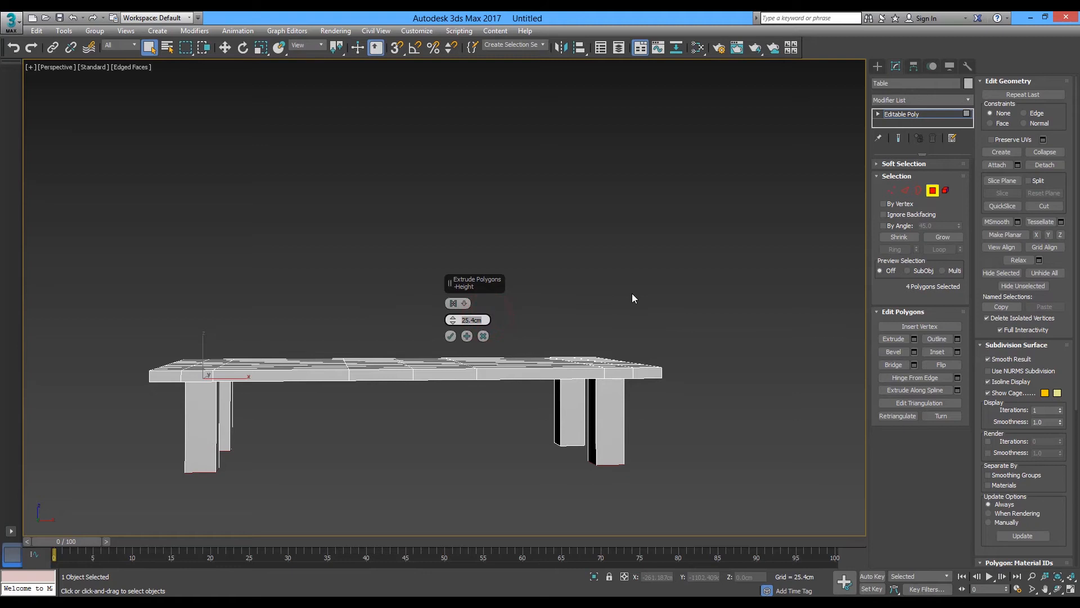
{"action": "type", "text": "5"}
{"action": "key", "text": "Return"}
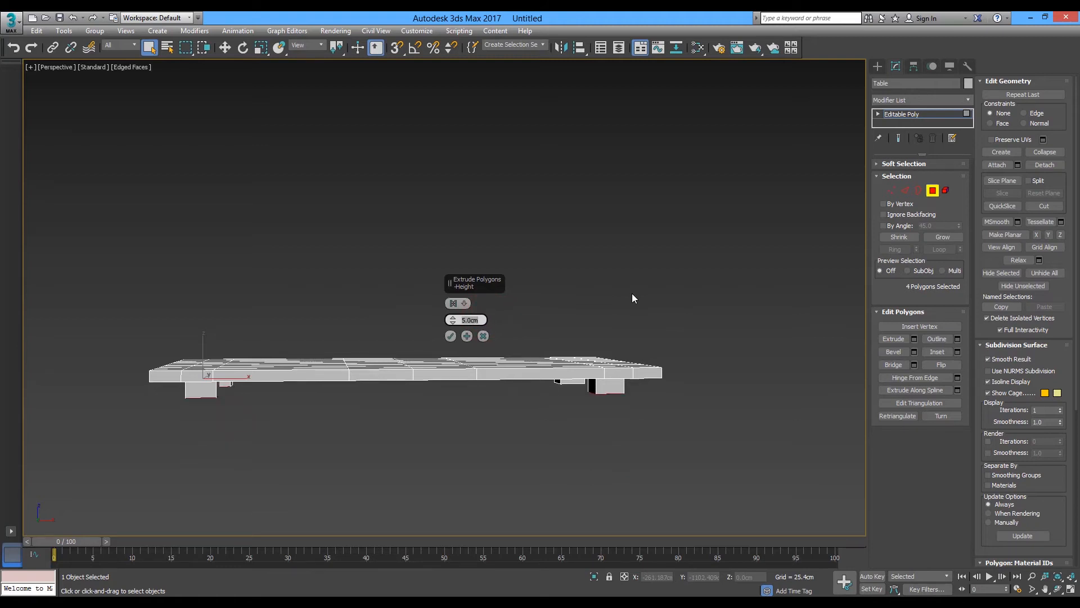
{"action": "left_click", "coordinate": [450, 336]}
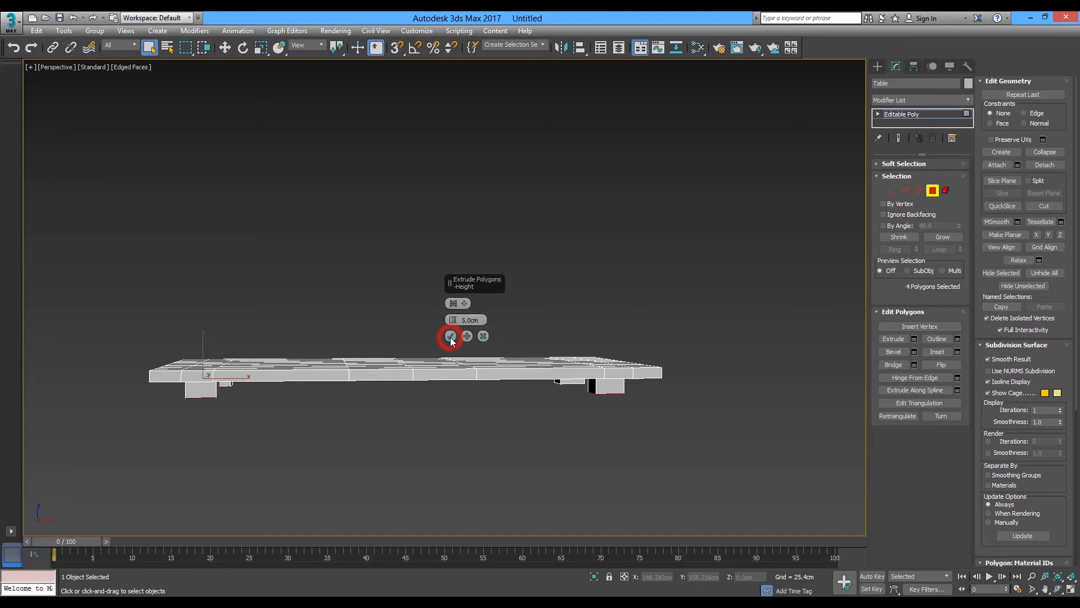
Start a bevel on the end faces of the four leg stubs and set its outline to -0.5 cm
{"action": "middle_click_drag", "start_coordinate": [499, 331], "coordinate": [478, 322], "text": "alt"}
{"action": "scroll", "coordinate": [604, 377], "scroll_direction": "up", "scroll_amount": 4}
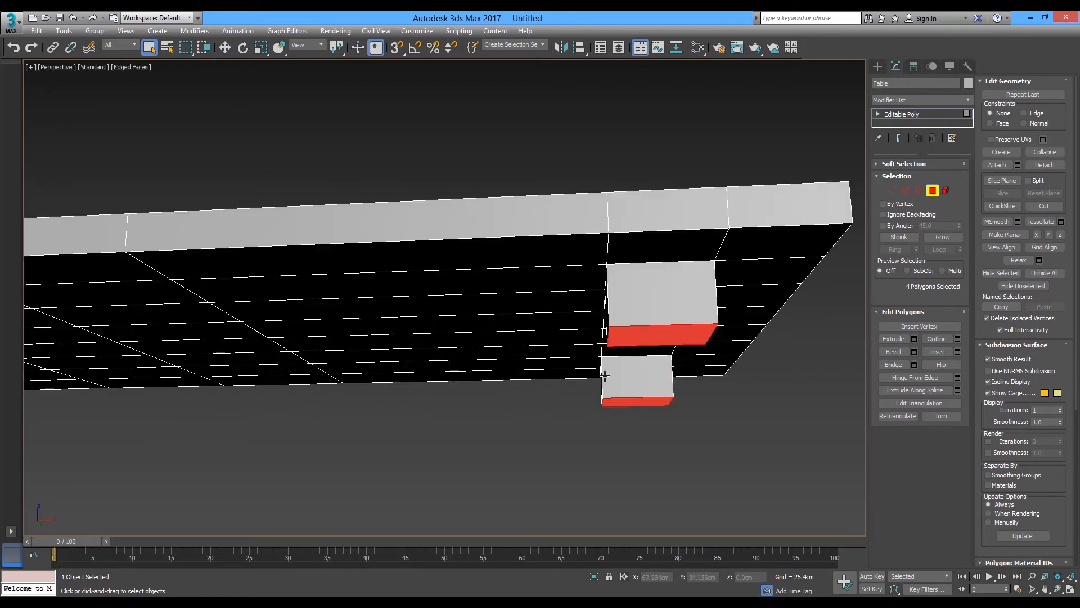
{"action": "scroll", "coordinate": [605, 377], "scroll_direction": "down", "scroll_amount": 3}
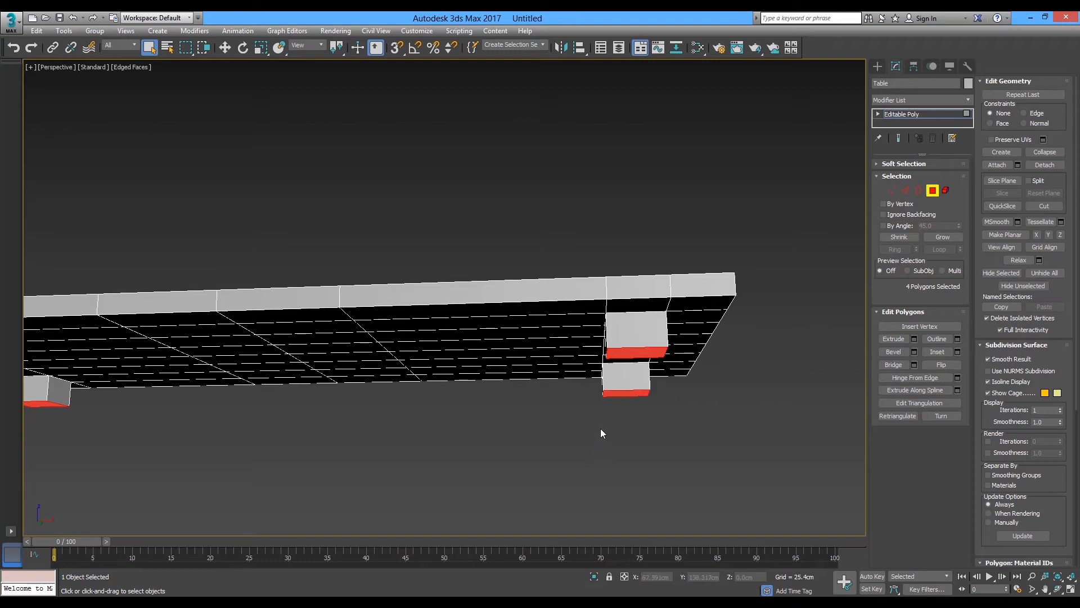
{"action": "middle_click_drag", "start_coordinate": [593, 427], "coordinate": [651, 397], "text": "alt"}
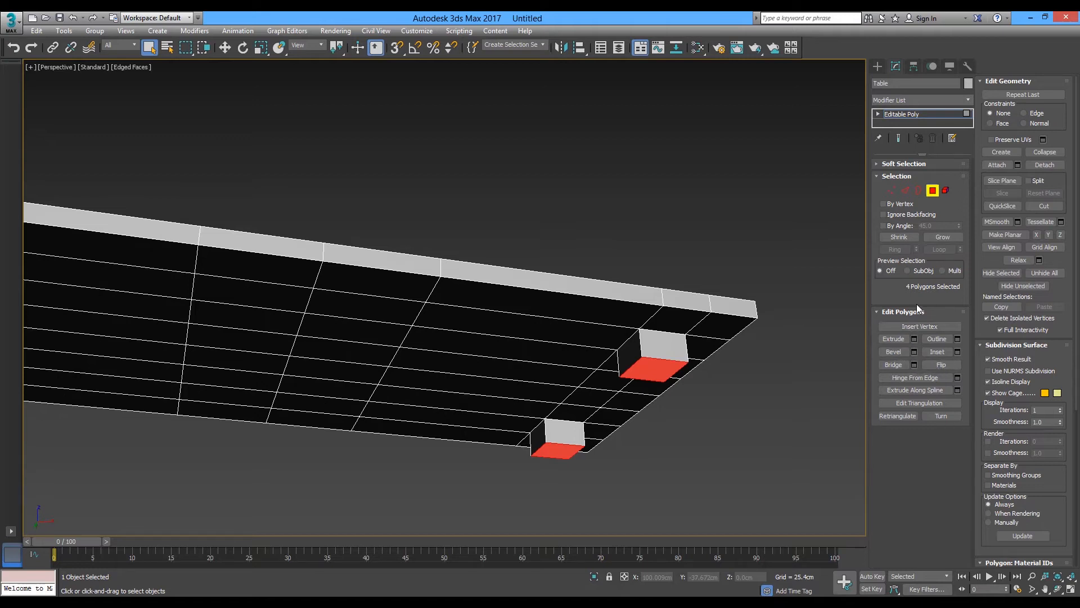
{"action": "left_click", "coordinate": [912, 355]}
{"action": "middle_click_drag", "start_coordinate": [795, 393], "coordinate": [788, 352], "text": "alt"}
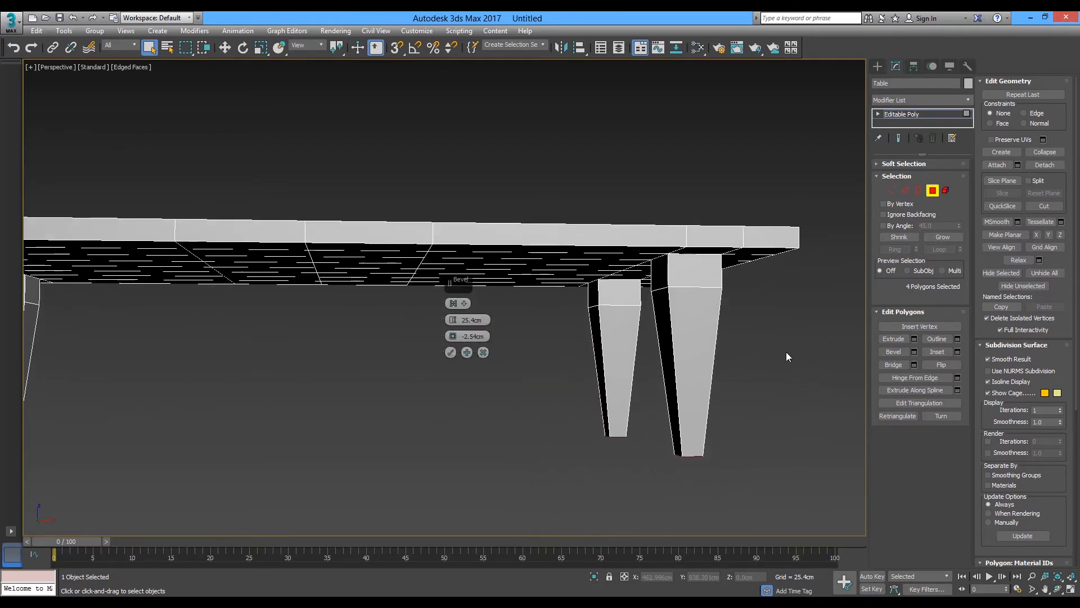
{"action": "mouse_move", "coordinate": [453, 321]}
{"action": "left_mouse_down"}
{"action": "mouse_move", "coordinate": [450, 367]}
{"action": "mouse_move", "coordinate": [451, 327]}
{"action": "mouse_move", "coordinate": [450, 360]}
{"action": "mouse_move", "coordinate": [450, 337]}
{"action": "left_mouse_up"}
{"action": "middle_click_drag", "start_coordinate": [461, 390], "coordinate": [458, 360], "text": "alt"}
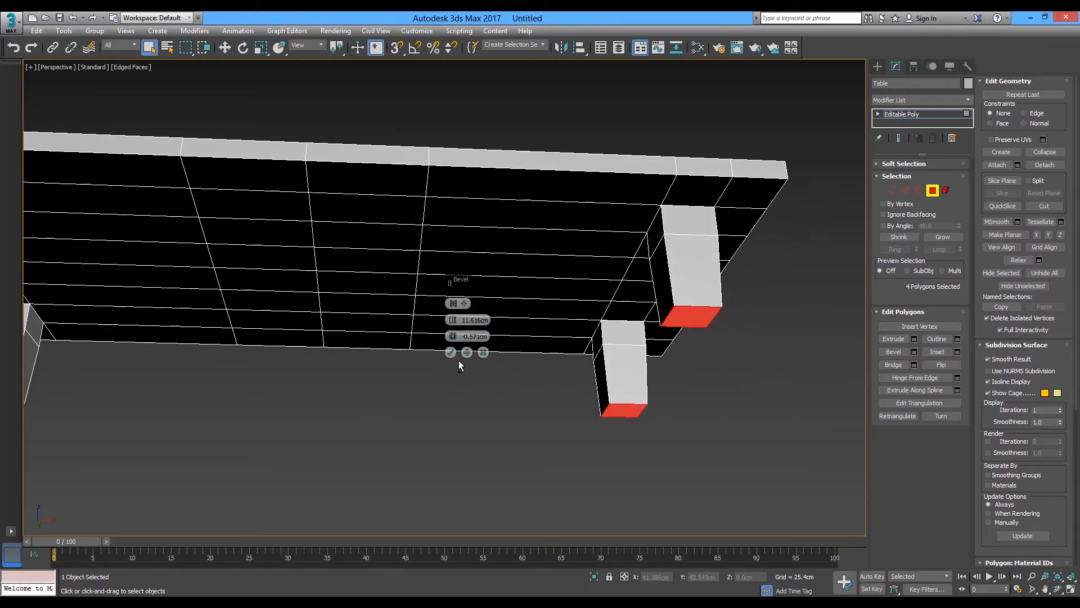
{"action": "mouse_move", "coordinate": [490, 383]}
{"action": "middle_mouse_down", "text": "alt"}
{"action": "mouse_move", "coordinate": [482, 417]}
{"action": "mouse_move", "coordinate": [471, 375]}
{"action": "middle_mouse_up", "text": "alt"}
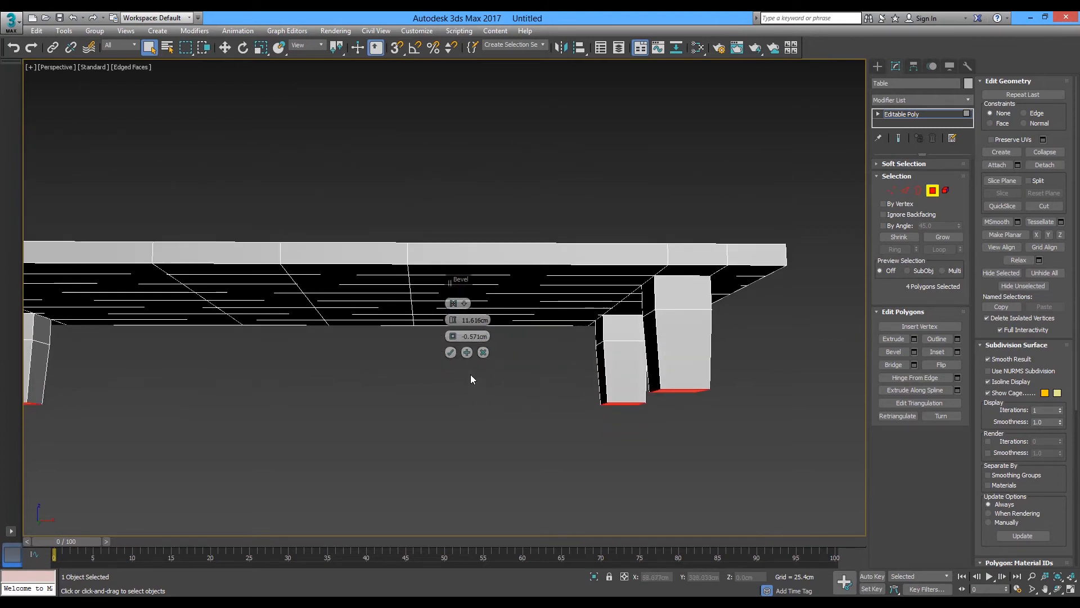
{"action": "left_click", "coordinate": [452, 337]}
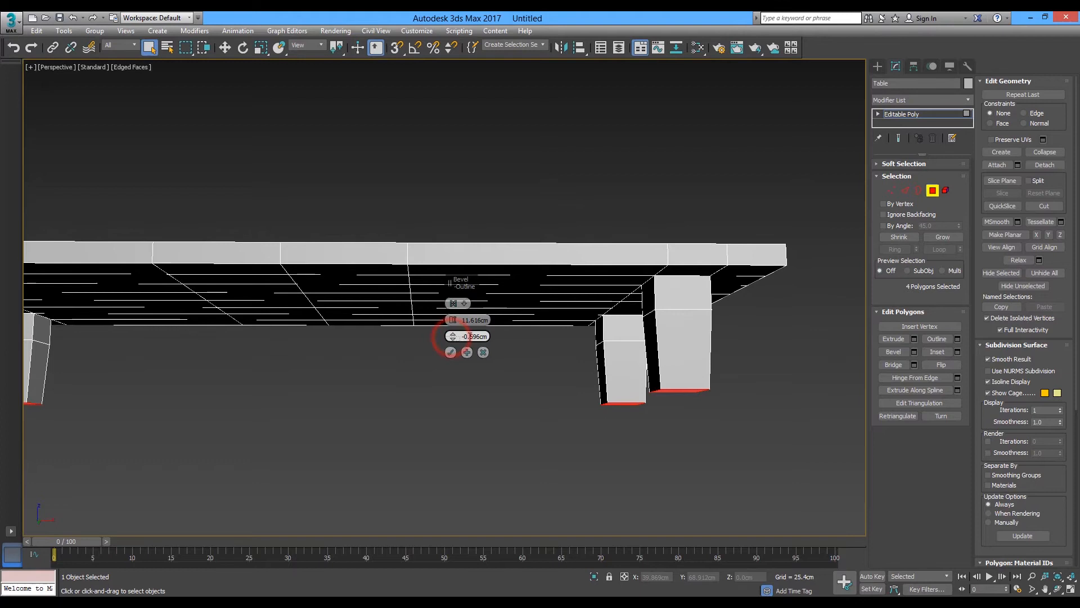
{"action": "left_click", "coordinate": [452, 340]}
{"action": "type", "text": "-0.5"}
{"action": "key", "text": "Return"}
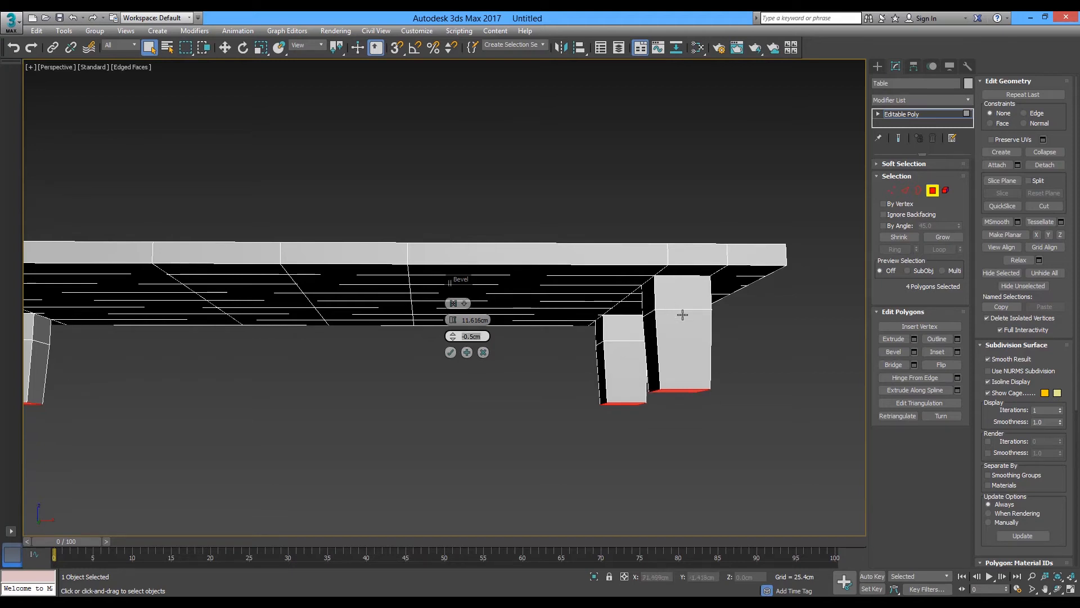
Set the bevel height to 1 cm and apply the bevel to the four leg stubs
{"action": "left_click", "coordinate": [462, 320]}
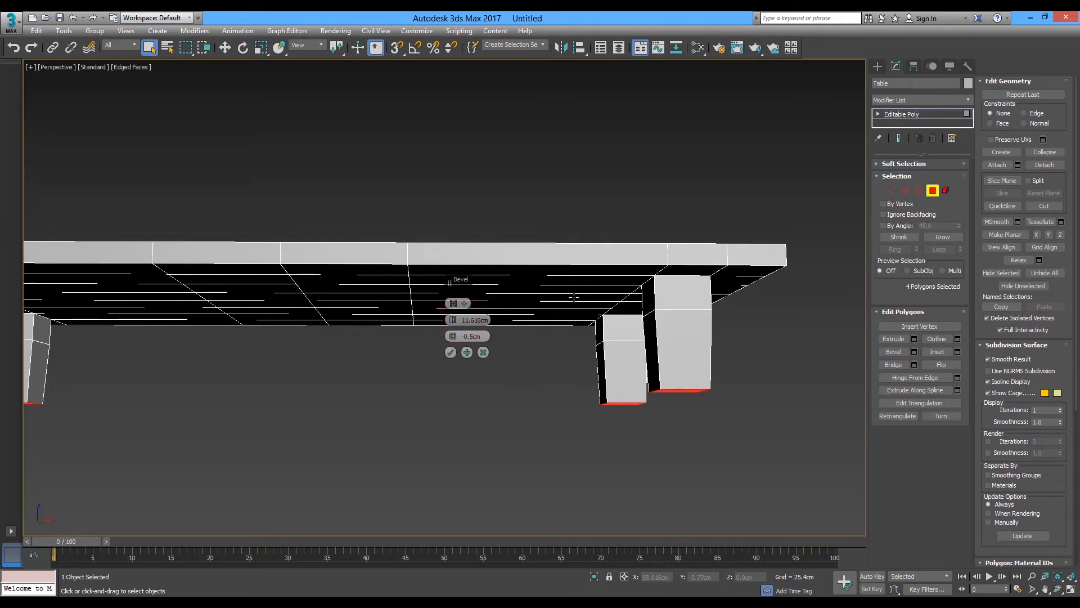
{"action": "left_click", "coordinate": [462, 320]}
{"action": "type", "text": ".0"}
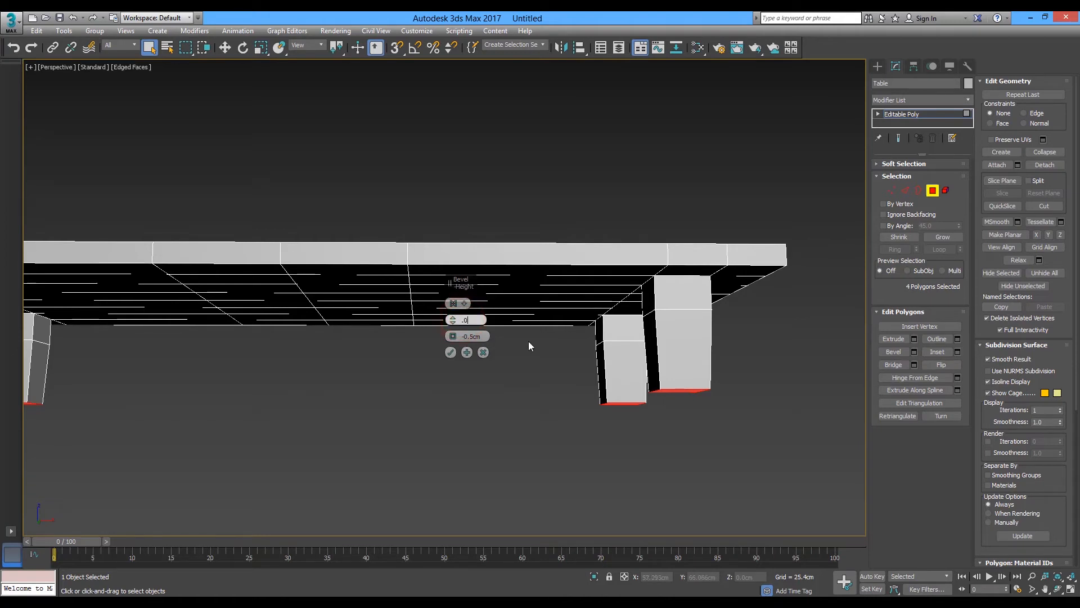
{"action": "key", "text": "BackSpace"}
{"action": "key", "text": "BackSpace"}
{"action": "type", "text": "0.5"}
{"action": "key", "text": "Return"}
{"action": "middle_click_drag", "start_coordinate": [616, 411], "coordinate": [680, 393], "text": "alt"}
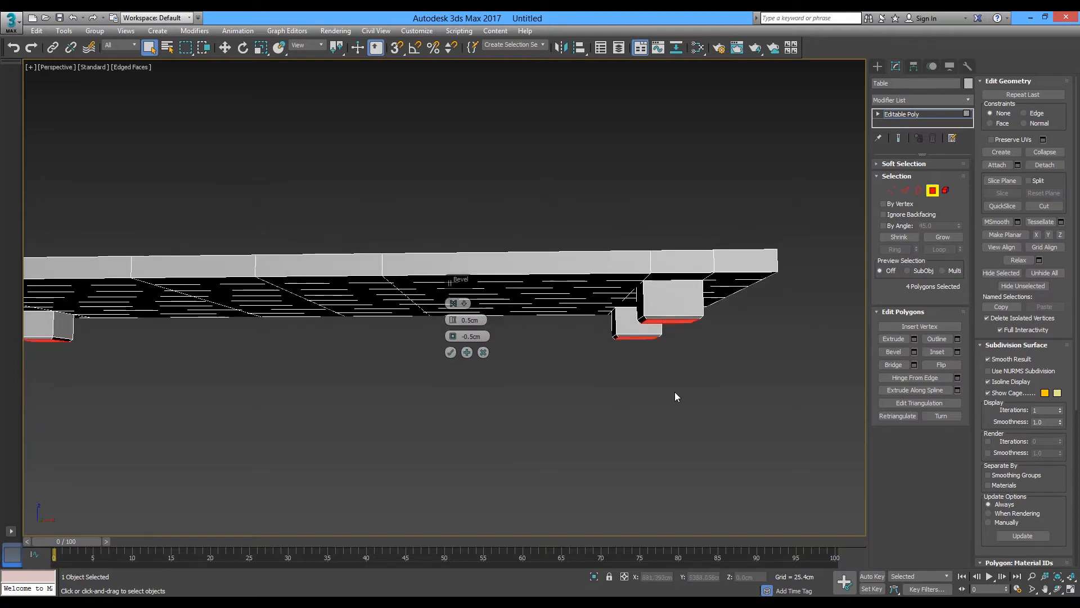
{"action": "left_click", "coordinate": [479, 321]}
{"action": "type", "text": "1"}
{"action": "key", "text": "Return"}
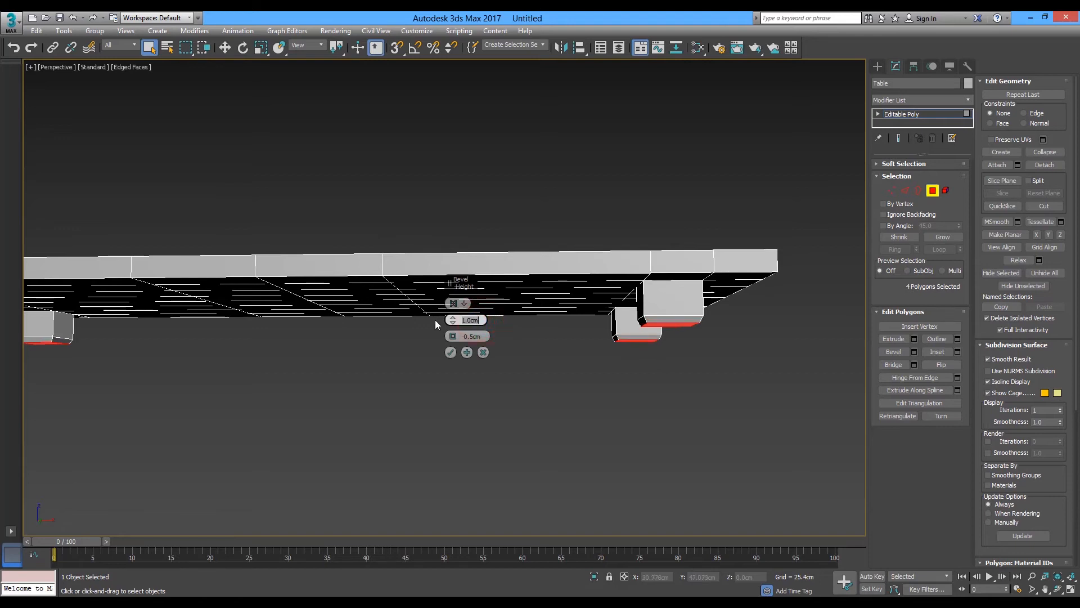
{"action": "left_click", "coordinate": [451, 353]}
Start a new bevel on the four selected leg end faces and set its outline to 0 cm
{"action": "middle_click_drag", "start_coordinate": [681, 334], "coordinate": [810, 290], "text": "alt"}
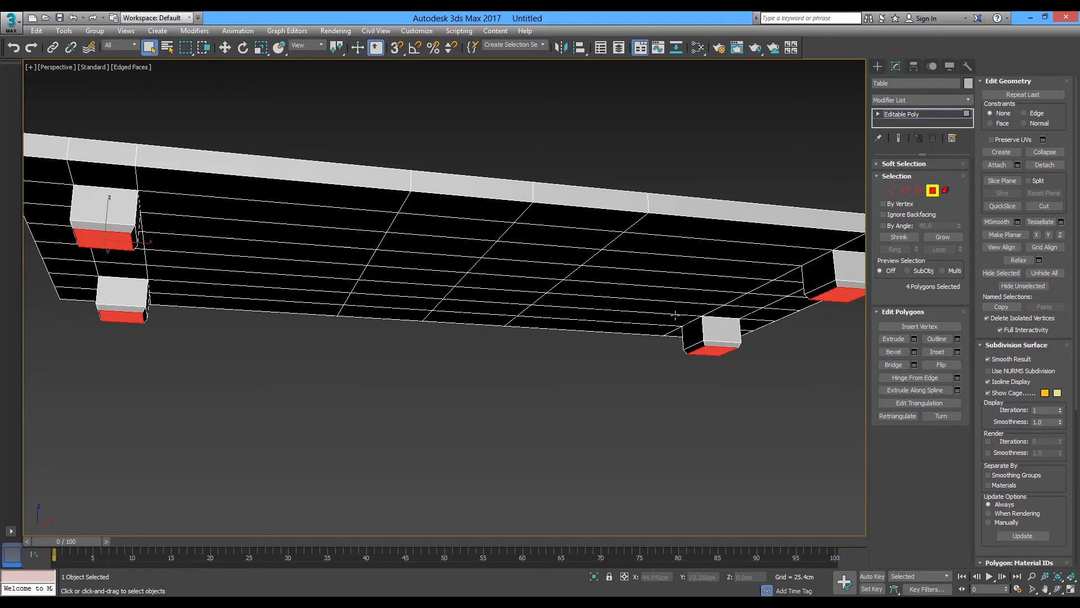
{"action": "middle_click_drag", "start_coordinate": [713, 420], "coordinate": [791, 323], "text": "alt"}
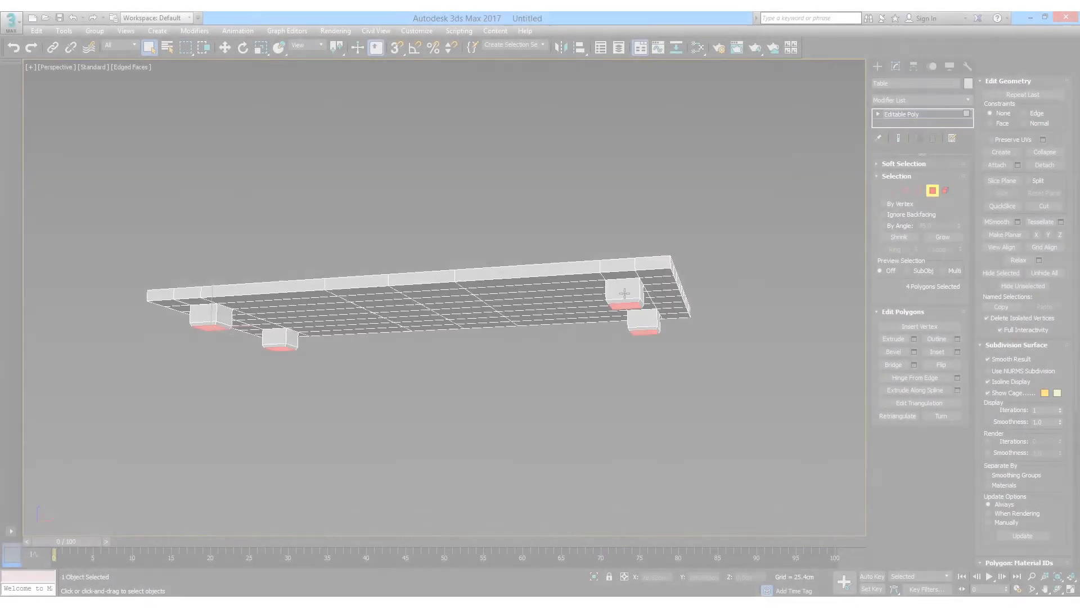
{"action": "middle_click_drag", "start_coordinate": [630, 371], "coordinate": [642, 363], "text": "alt"}
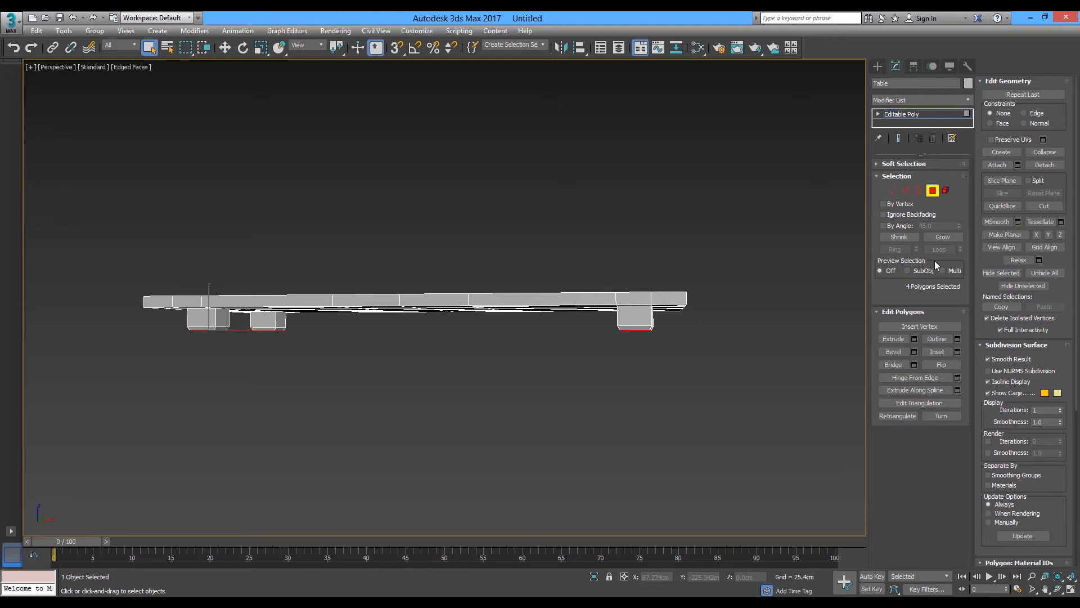
{"action": "middle_click_drag", "start_coordinate": [785, 346], "coordinate": [749, 343], "text": "alt"}
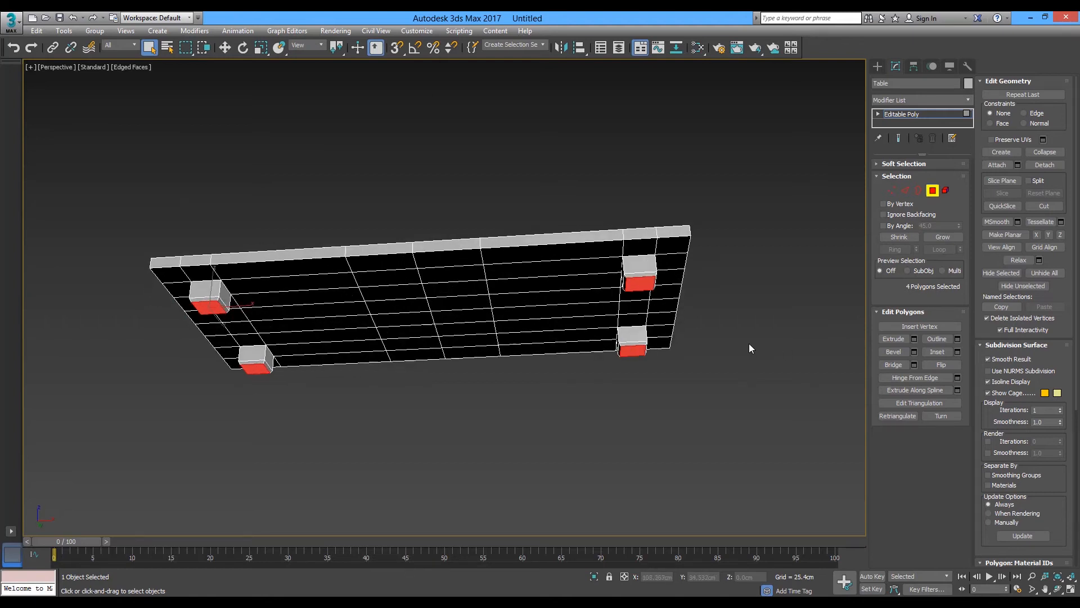
{"action": "left_click", "coordinate": [914, 353]}
{"action": "scroll", "coordinate": [499, 332], "scroll_direction": "up", "scroll_amount": 10}
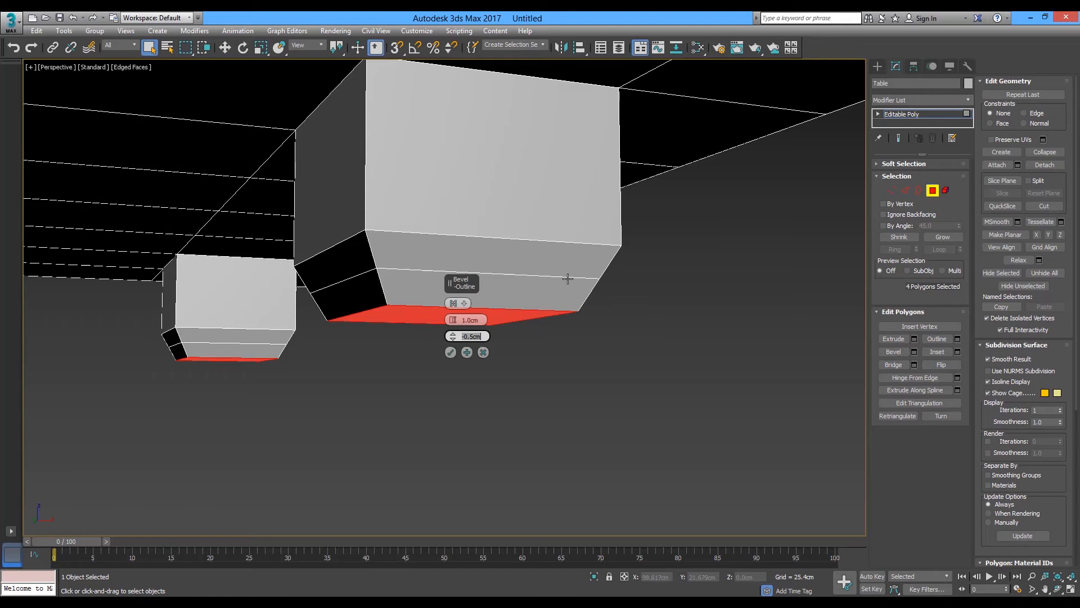
{"action": "left_click", "coordinate": [485, 336]}
{"action": "type", "text": "0"}
Set the bevel height to 60 cm to form the leg shafts, and apply it while continuing with another bevel
{"action": "left_click", "coordinate": [482, 319]}
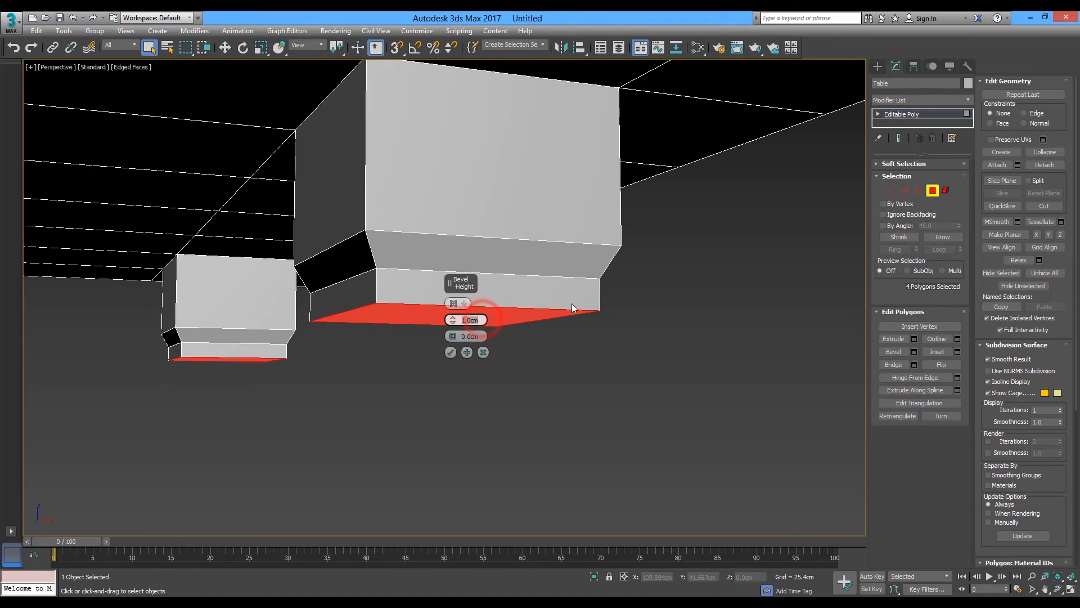
{"action": "type", "text": "50"}
{"action": "key", "text": "Return"}
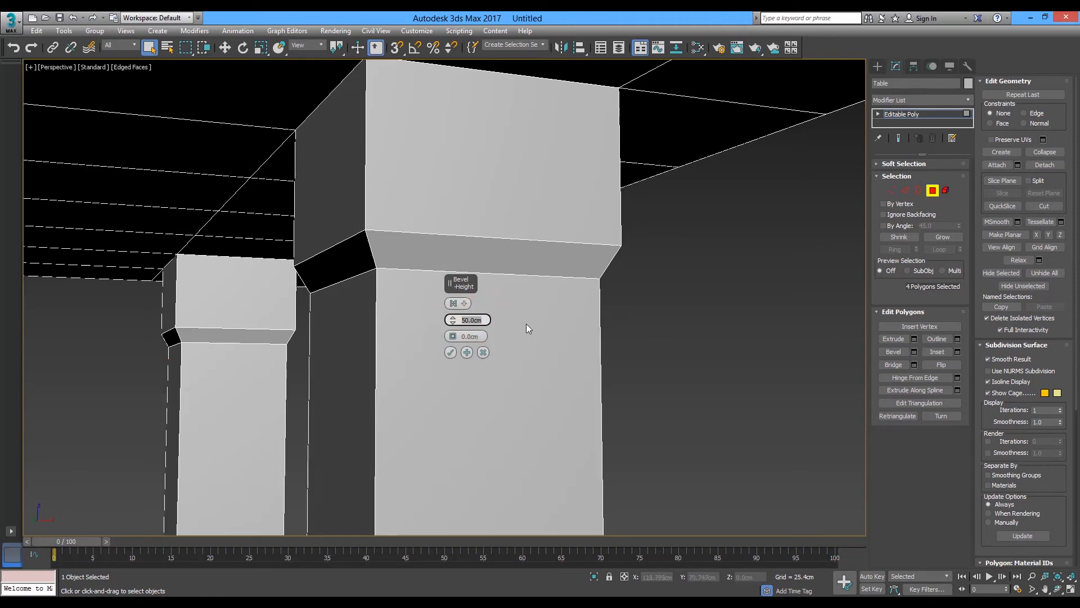
{"action": "type", "text": "60"}
{"action": "key", "text": "Return"}
{"action": "scroll", "coordinate": [613, 332], "scroll_direction": "down", "scroll_amount": 5}
{"action": "middle_click_drag", "start_coordinate": [613, 394], "coordinate": [544, 252]}
{"action": "scroll", "coordinate": [543, 263], "scroll_direction": "up", "scroll_amount": 1}
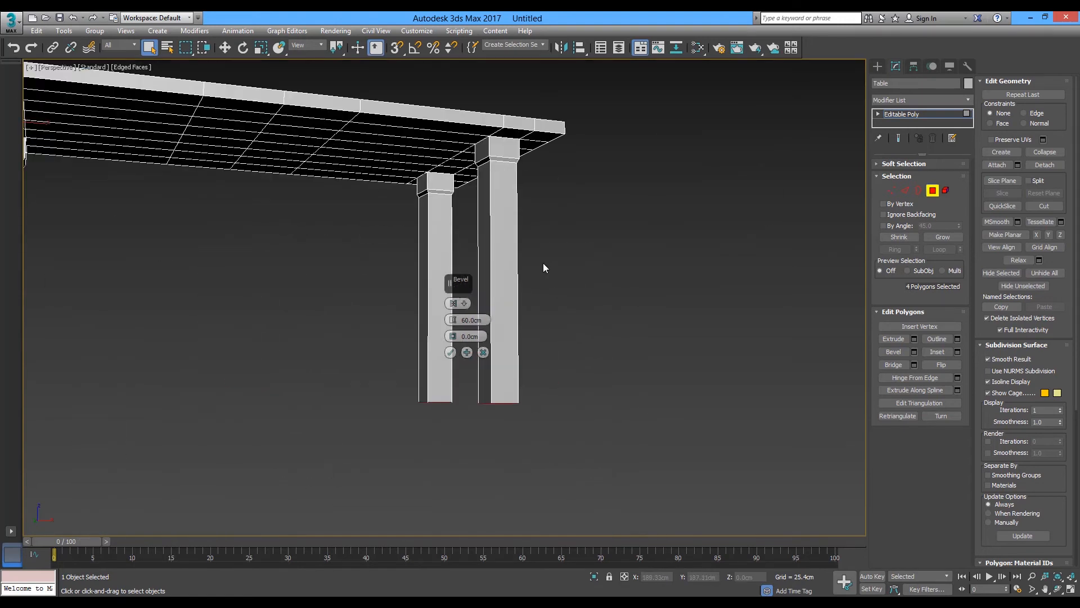
{"action": "scroll", "coordinate": [544, 268], "scroll_direction": "up", "scroll_amount": 2}
{"action": "middle_click_drag", "start_coordinate": [504, 340], "coordinate": [400, 390]}
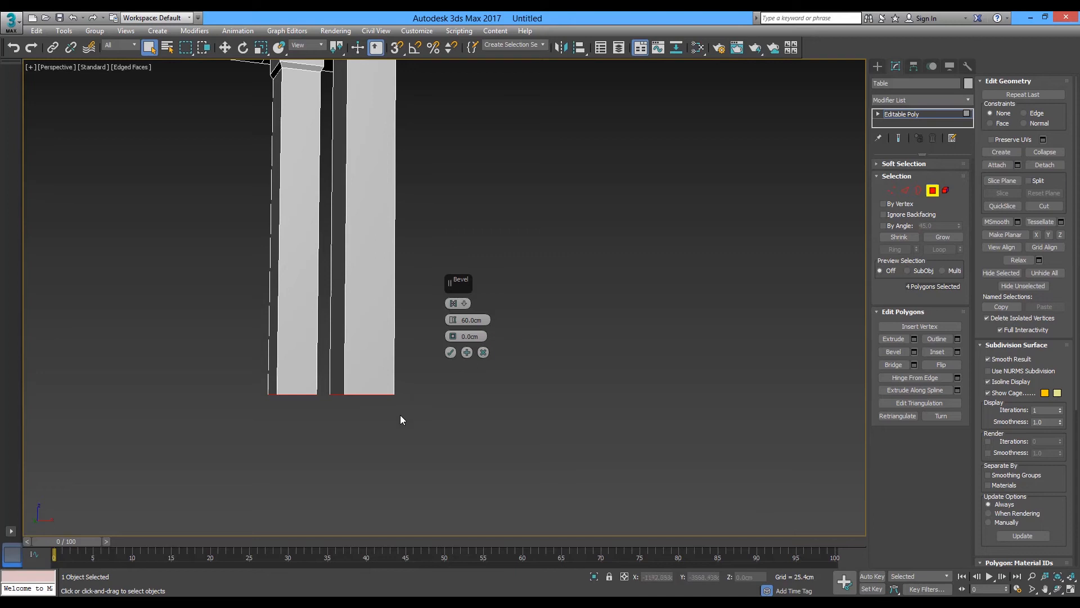
{"action": "left_click", "coordinate": [467, 353]}
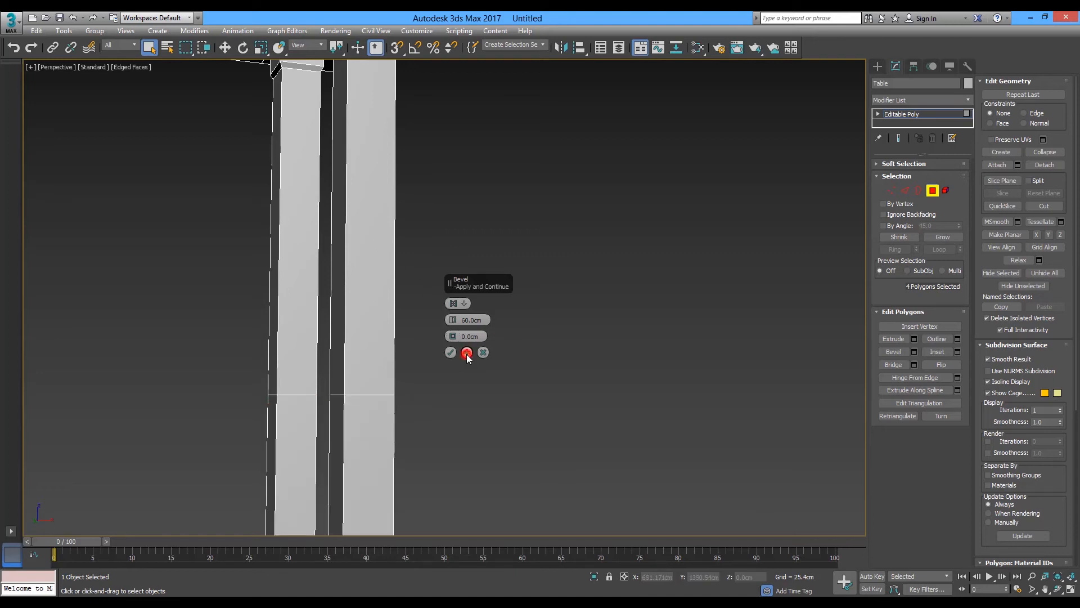
Flare the leg bottoms with a bevel of 0.5 cm outline and 1 cm height, and apply it while continuing
{"action": "left_click", "coordinate": [481, 336]}
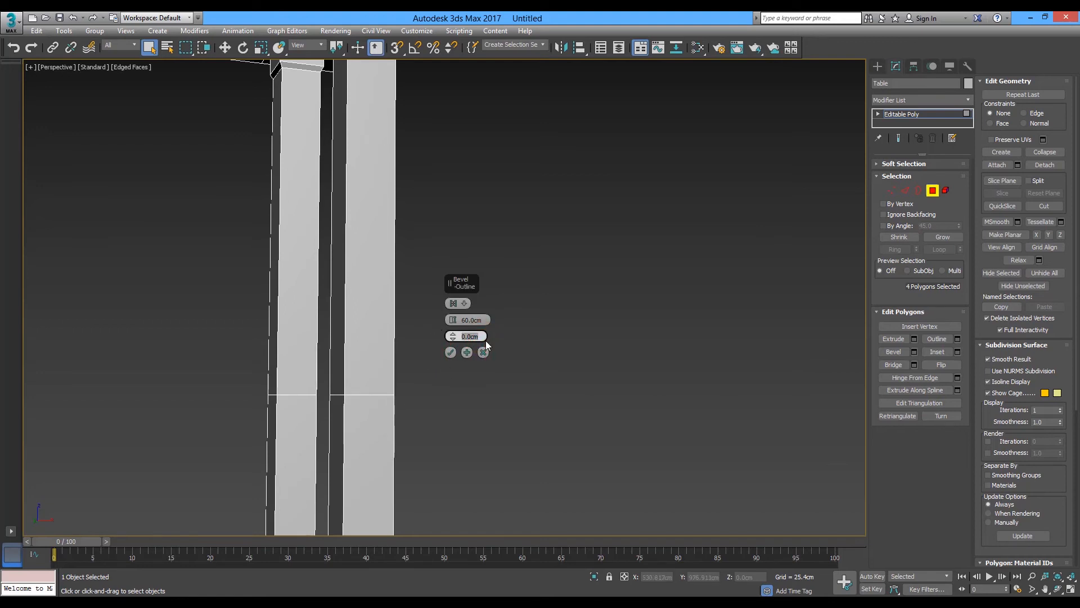
{"action": "type", "text": "0.5"}
{"action": "key", "text": "Return"}
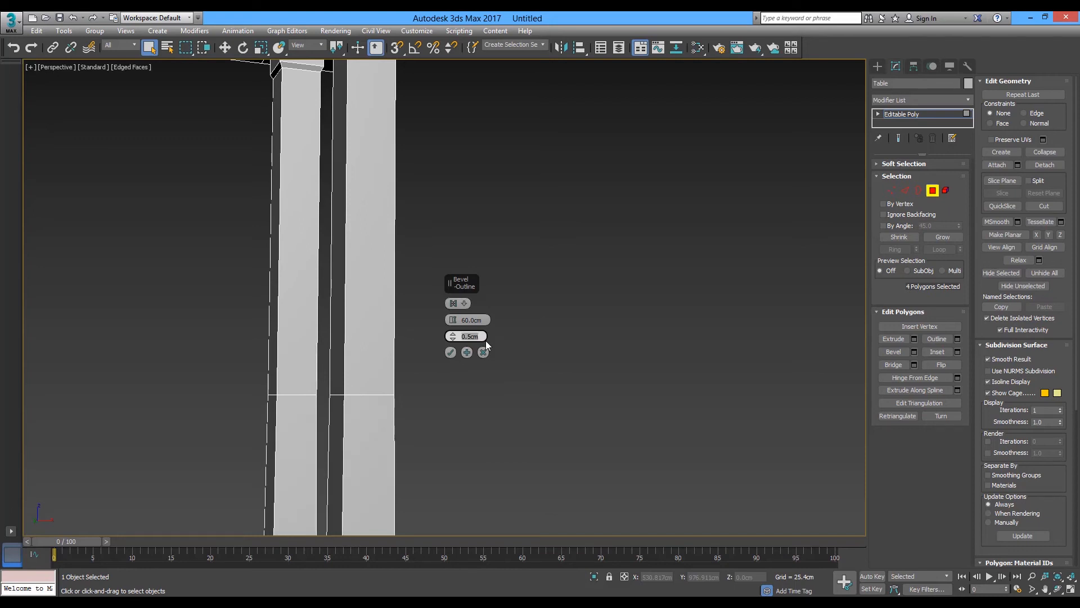
{"action": "left_click_drag", "start_coordinate": [485, 321], "coordinate": [427, 317]}
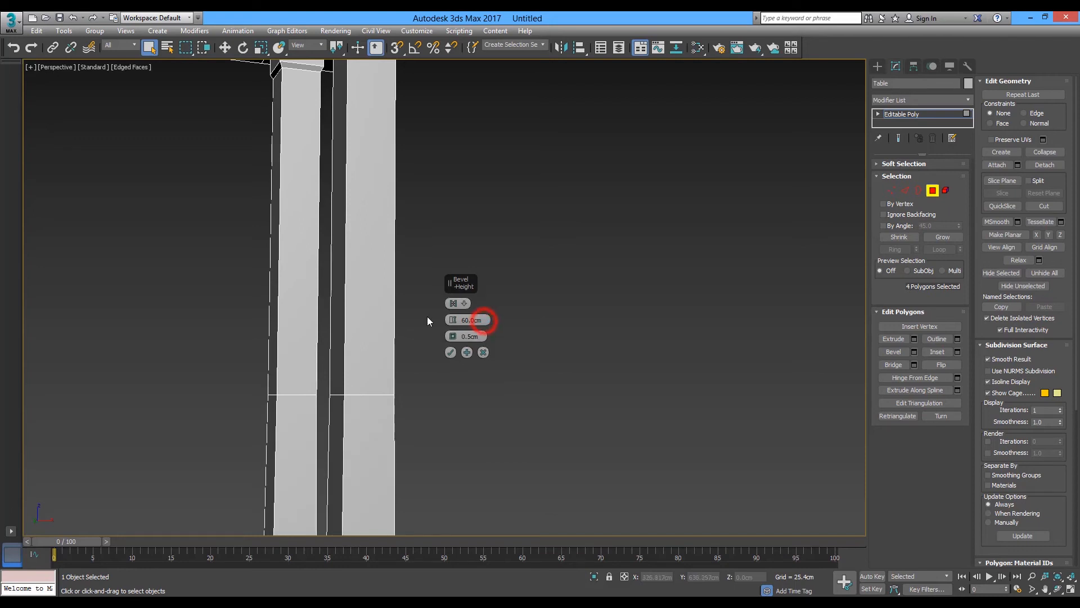
{"action": "type", "text": "1"}
{"action": "key", "text": "Return"}
{"action": "middle_click_drag", "start_coordinate": [507, 214], "coordinate": [511, 343]}
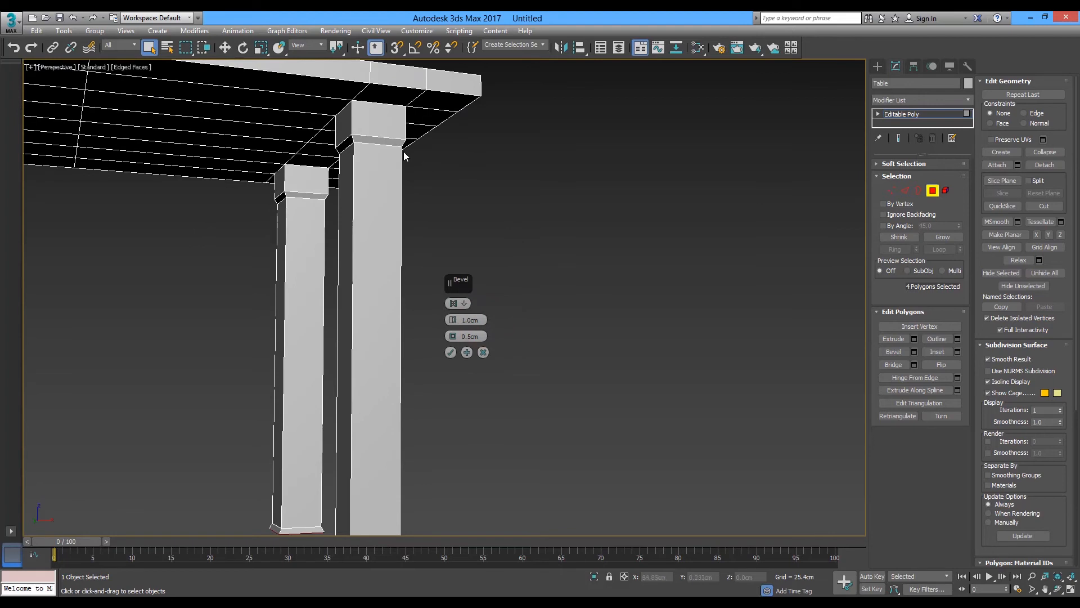
{"action": "middle_click_drag", "start_coordinate": [416, 200], "coordinate": [419, 162]}
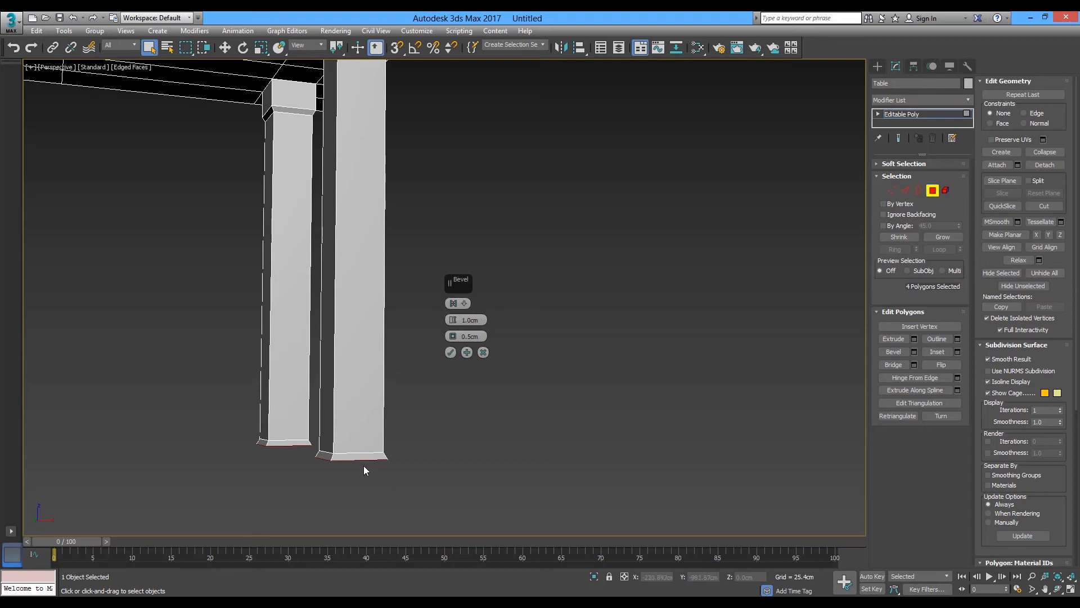
{"action": "left_click", "coordinate": [467, 352]}
Finish the feet of the four legs with a final bevel of 0 cm outline and 2 cm height
{"action": "left_click", "coordinate": [478, 336]}
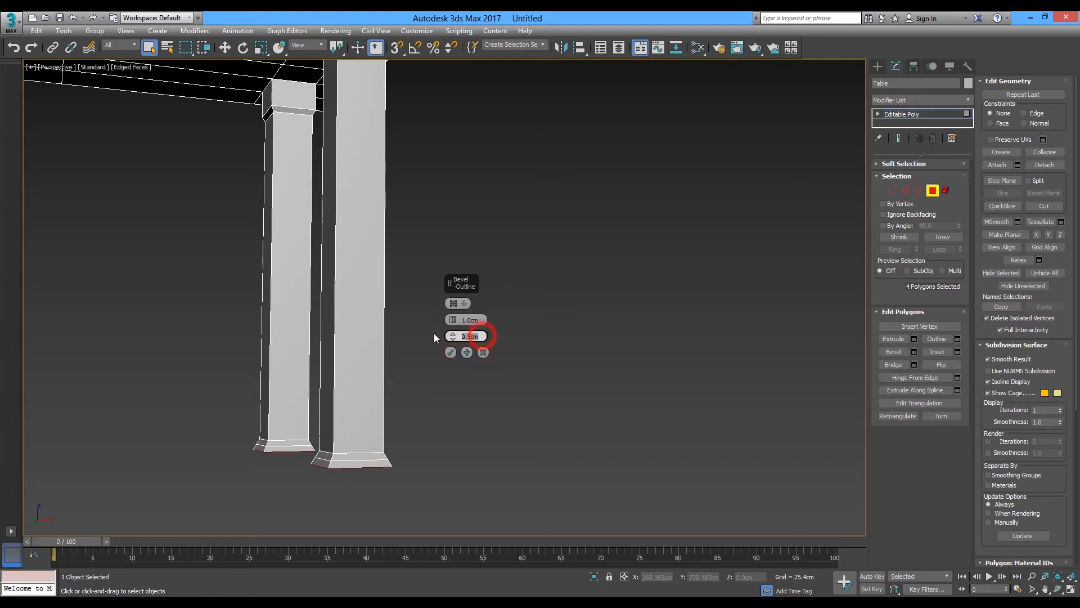
{"action": "type", "text": "0"}
{"action": "left_click", "coordinate": [485, 319]}
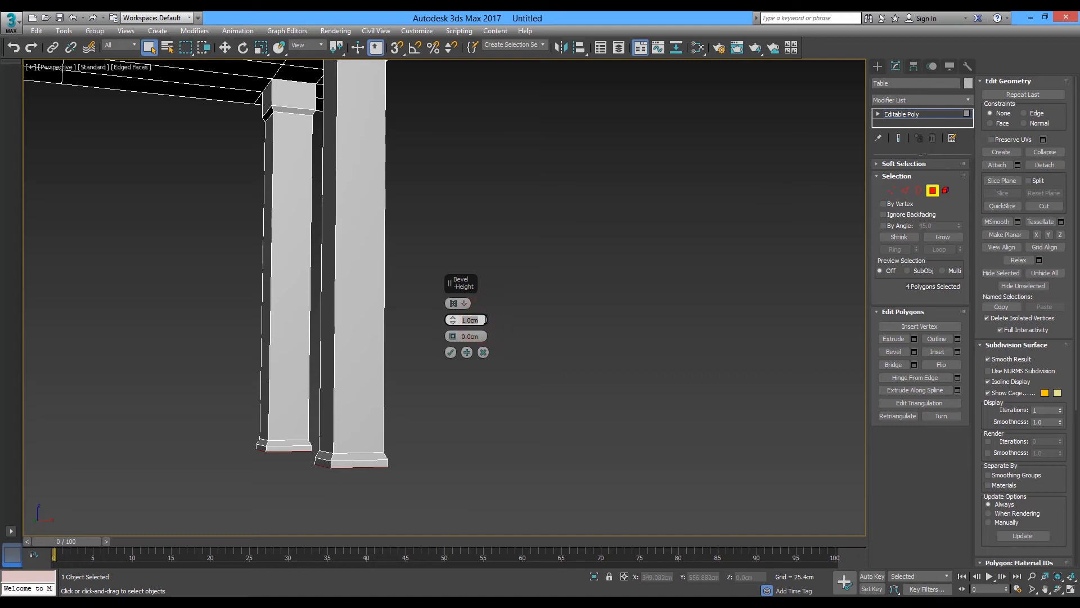
{"action": "type", "text": "2"}
{"action": "key", "text": "Return"}
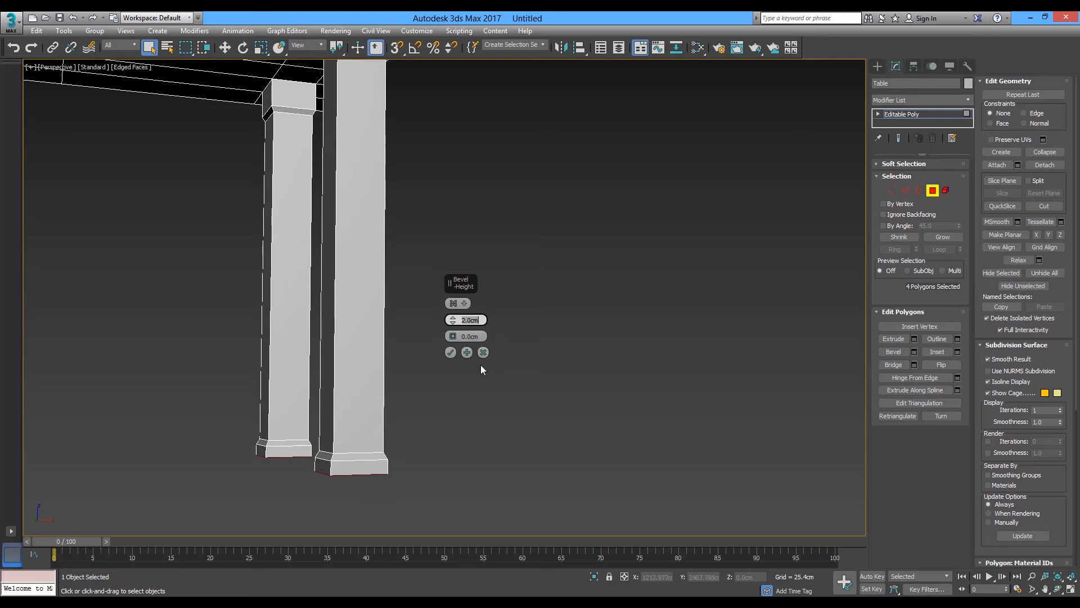
{"action": "left_click", "coordinate": [451, 352]}
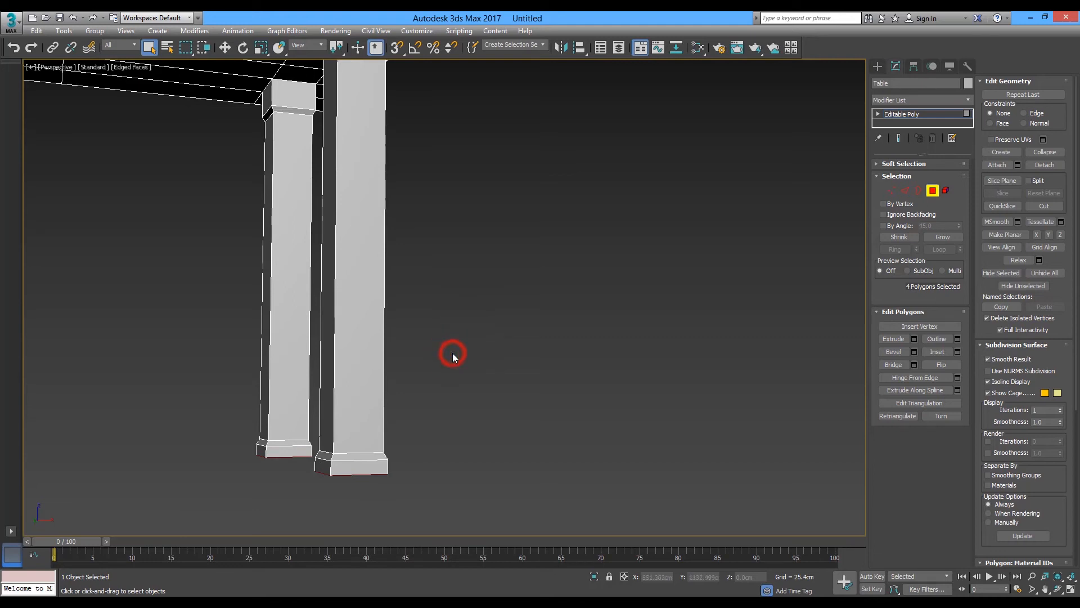
{"action": "middle_click_drag", "start_coordinate": [440, 344], "coordinate": [473, 421], "text": "alt"}
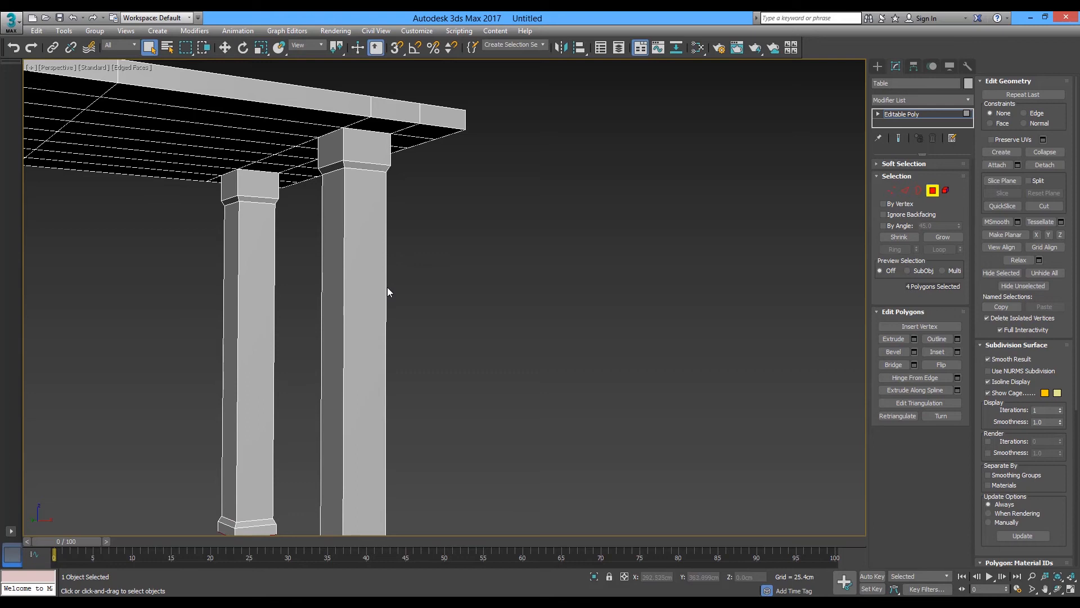
{"action": "key", "text": "ctrl+shift+b"}
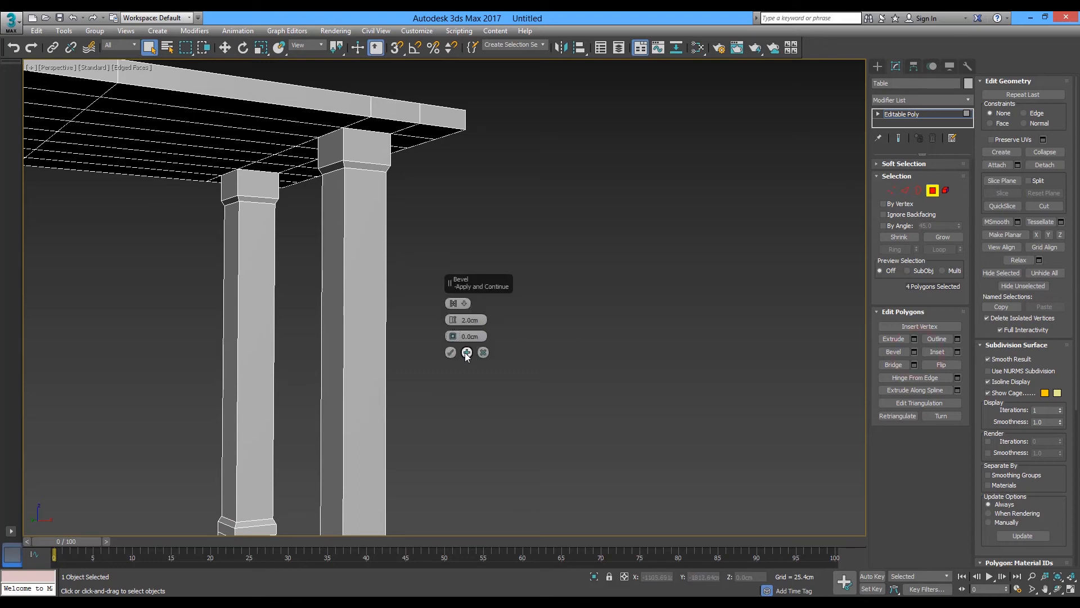
{"action": "left_click", "coordinate": [483, 353]}
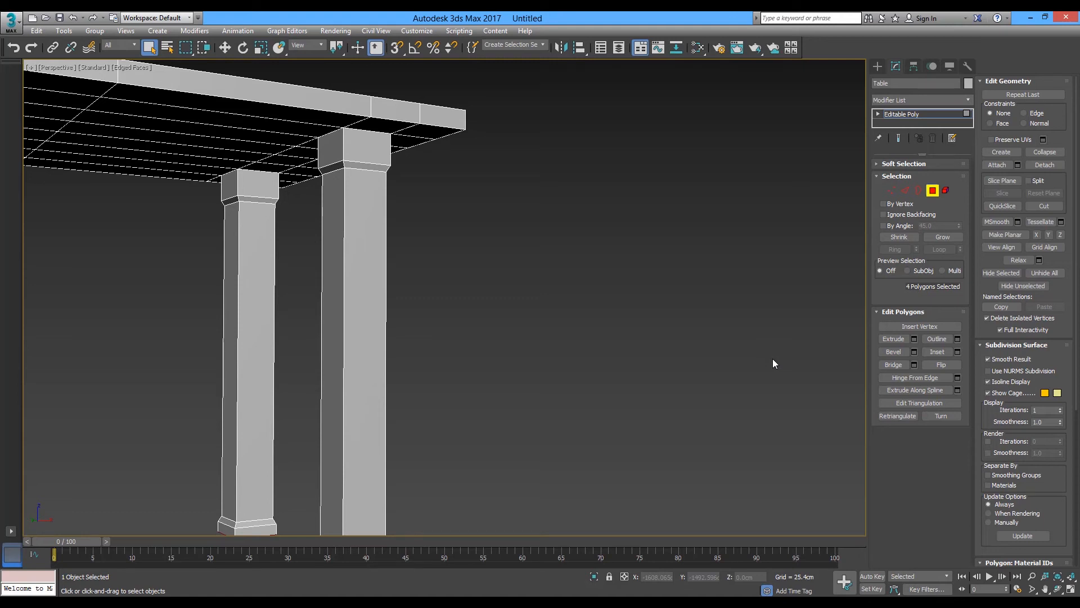
Select a single polygon near the middle of the tabletop's underside and try extruding it by 10.345 cm
{"action": "middle_click_drag", "start_coordinate": [221, 263], "coordinate": [256, 234]}
{"action": "middle_click_drag", "start_coordinate": [158, 239], "coordinate": [278, 279]}
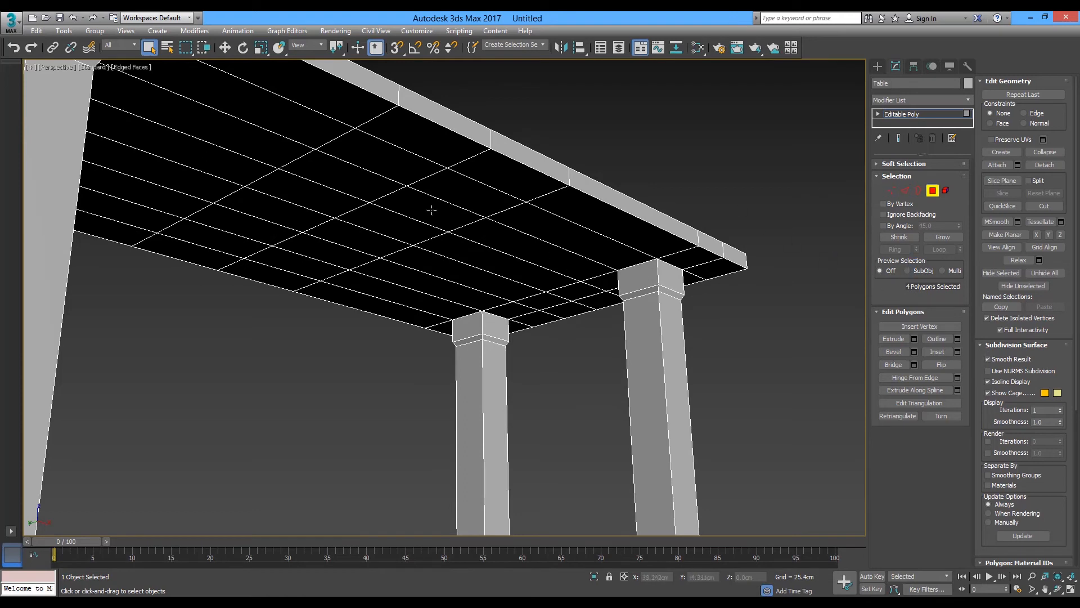
{"action": "left_click", "coordinate": [394, 160]}
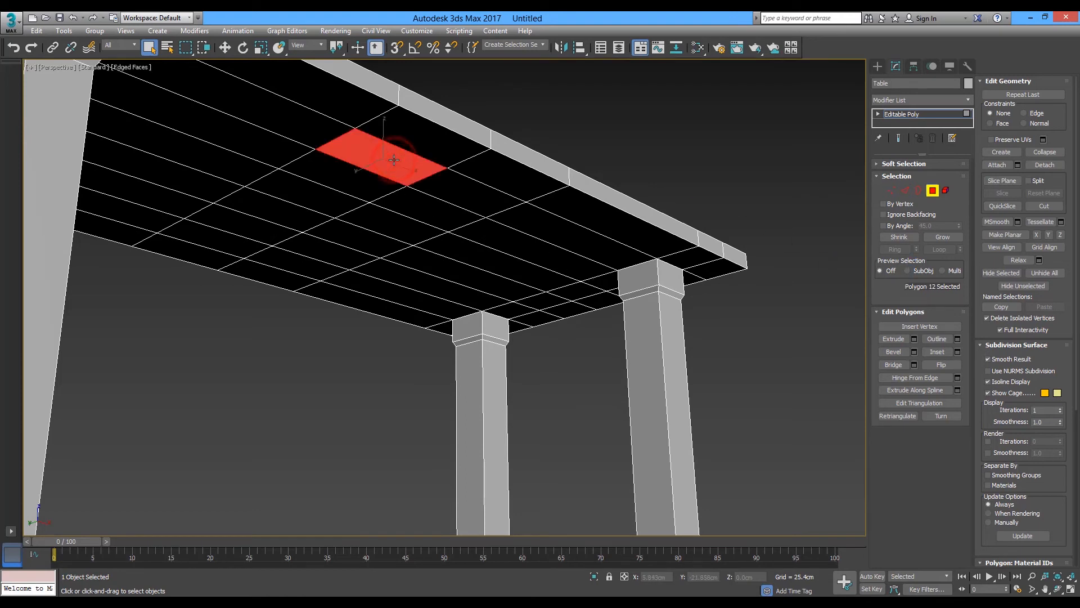
{"action": "left_click", "coordinate": [914, 339]}
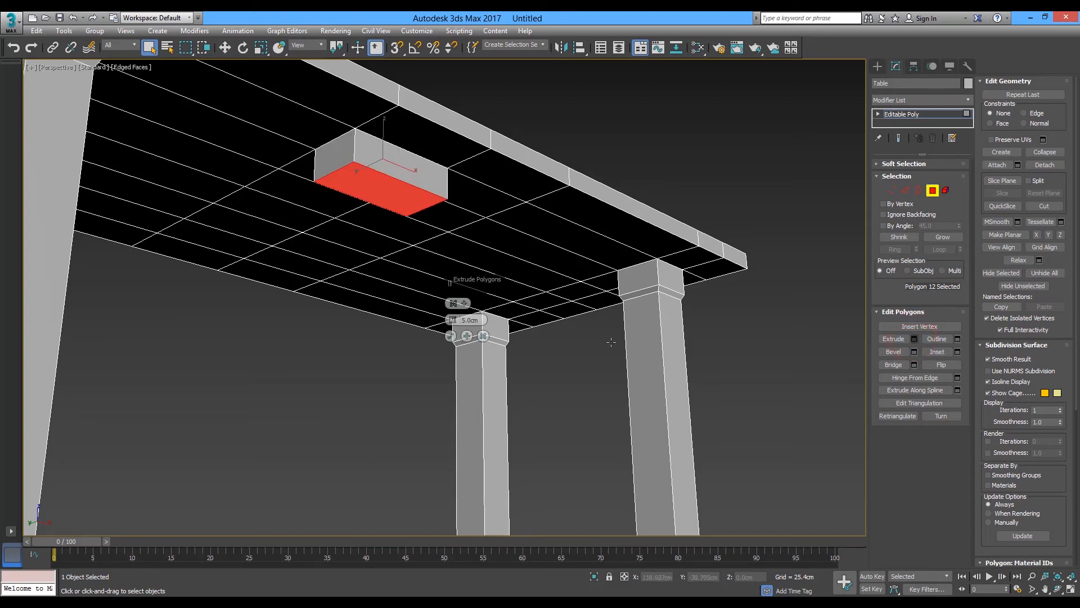
{"action": "left_click_drag", "start_coordinate": [452, 319], "coordinate": [452, 308]}
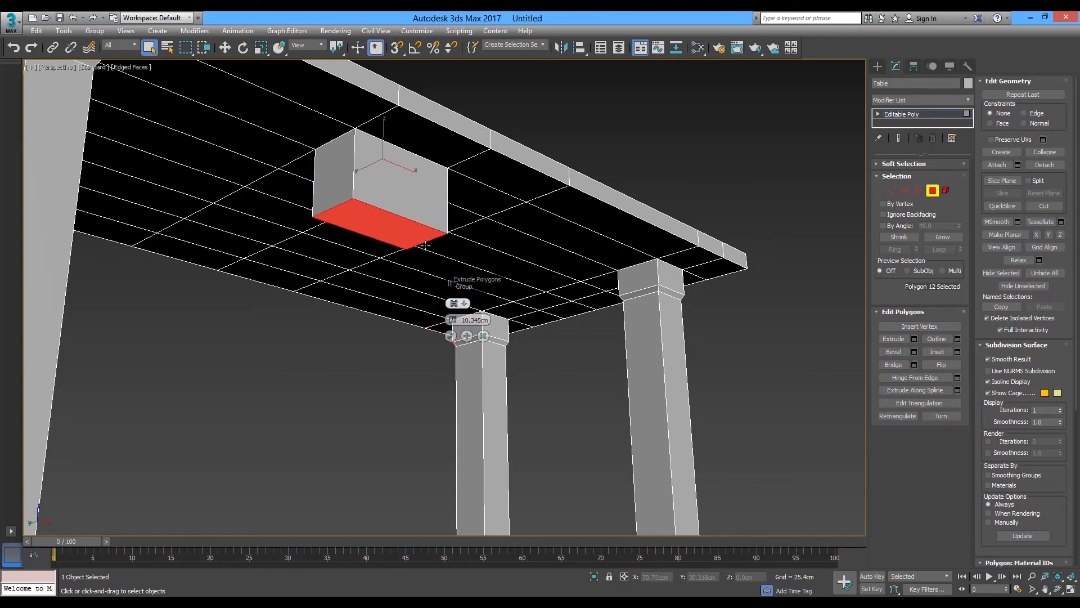
{"action": "left_click", "coordinate": [484, 336]}
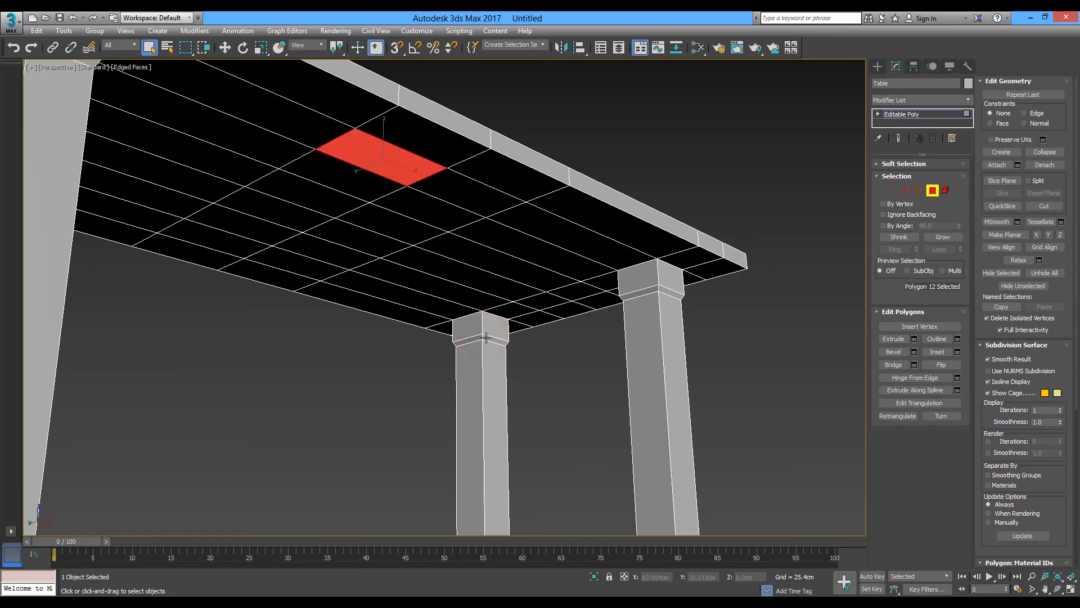
Try moving the selected underside polygon about 6.15 cm down along Z, and undo the move
{"action": "key", "text": "w"}
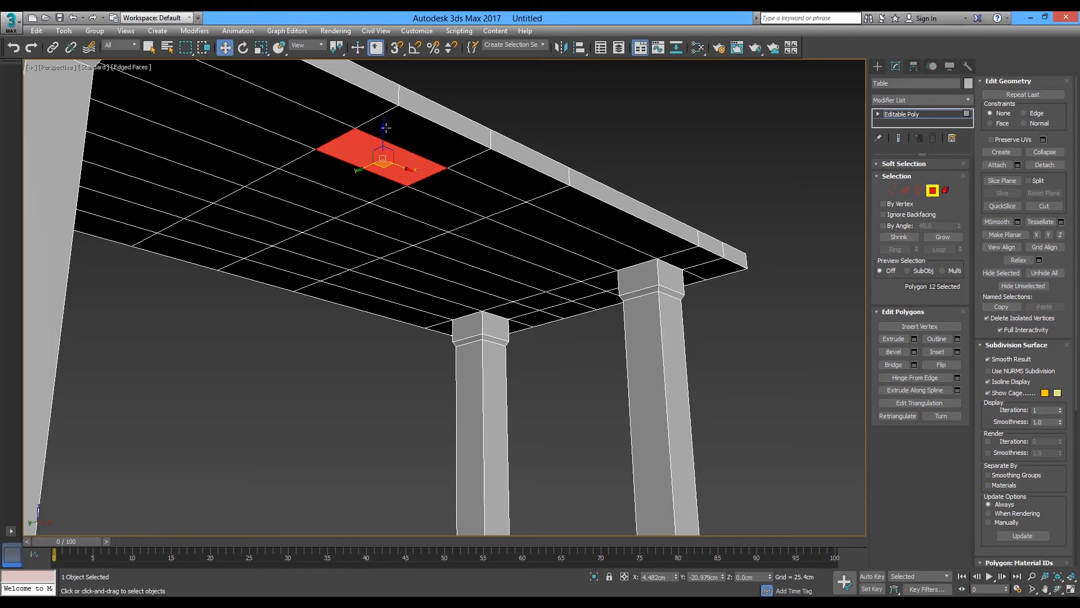
{"action": "left_click_drag", "start_coordinate": [385, 126], "coordinate": [382, 203]}
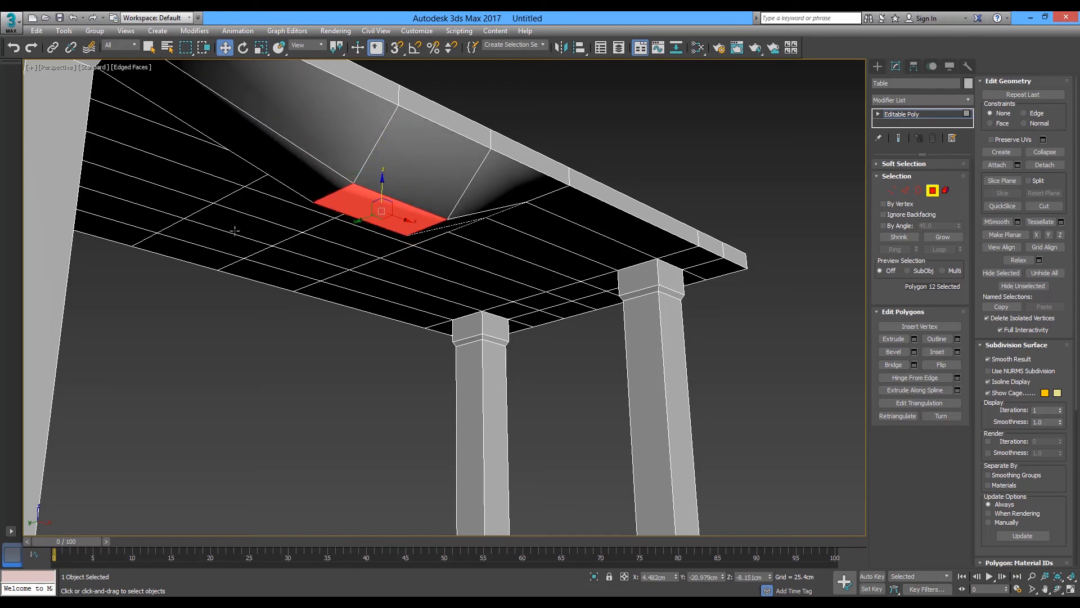
{"action": "key", "text": "ctrl+z"}
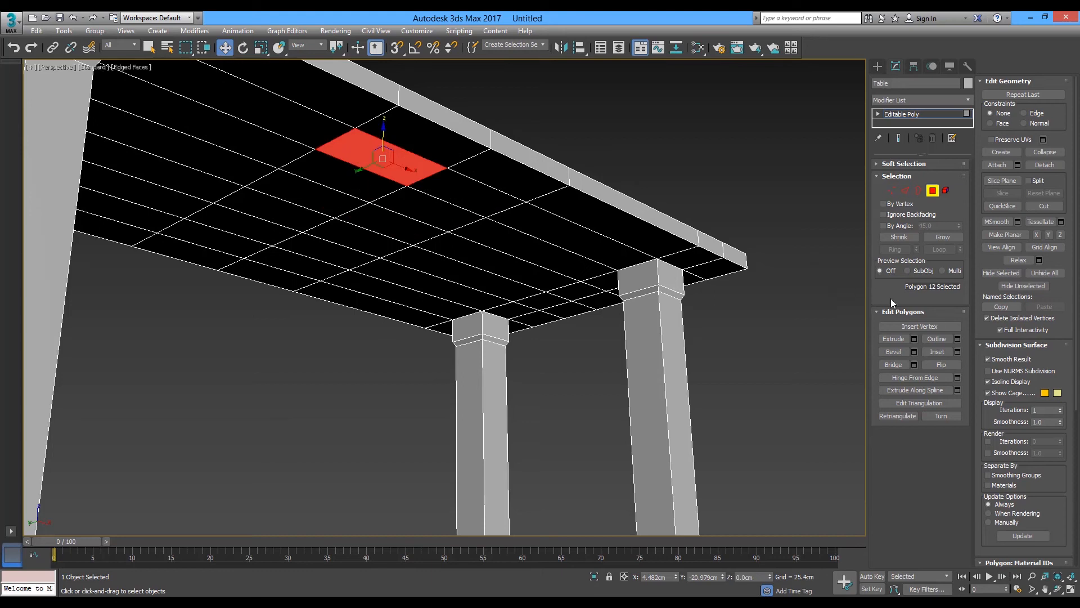
Preview a 10.345 cm extrusion of the selected underside polygon, inspect its side faces from several angles, and cancel it
{"action": "left_click", "coordinate": [913, 338]}
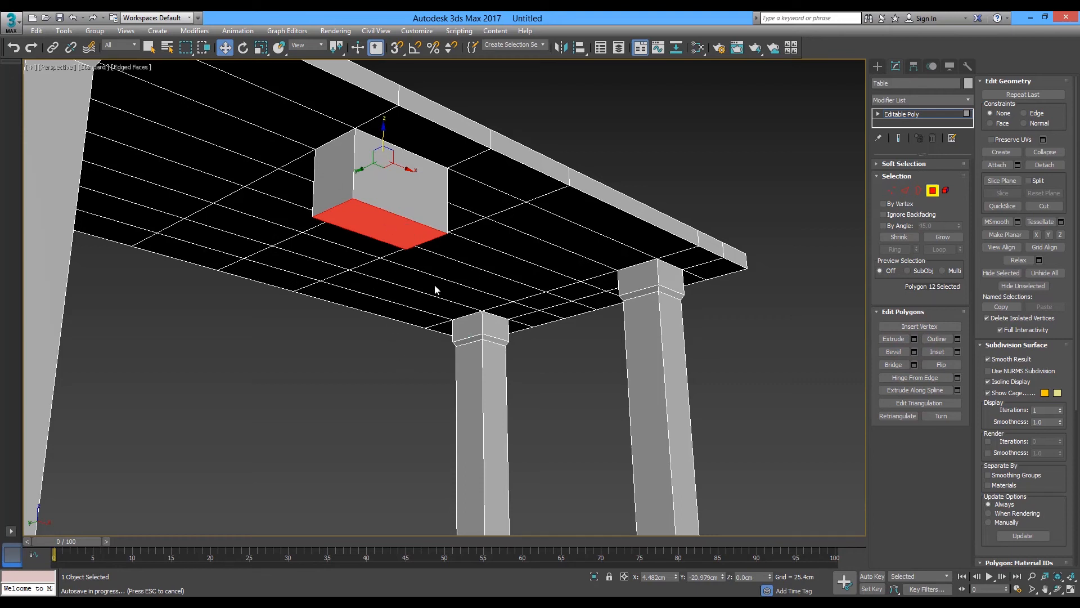
{"action": "middle_click_drag", "start_coordinate": [363, 280], "coordinate": [422, 355], "text": "alt"}
{"action": "middle_click_drag", "start_coordinate": [234, 327], "coordinate": [317, 329], "text": "alt"}
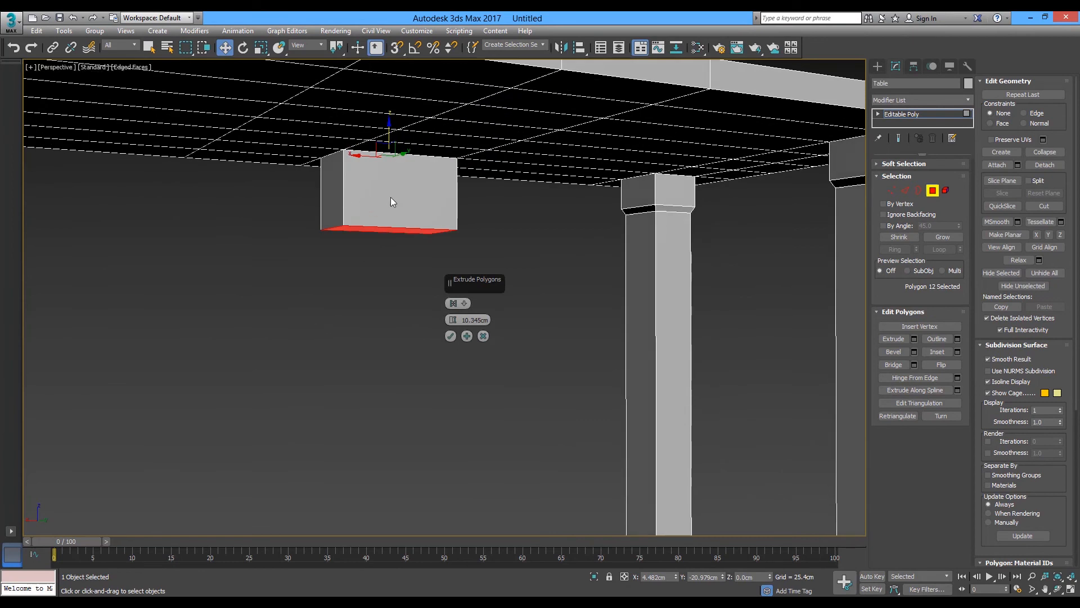
{"action": "middle_click_drag", "start_coordinate": [472, 211], "coordinate": [394, 172], "text": "alt"}
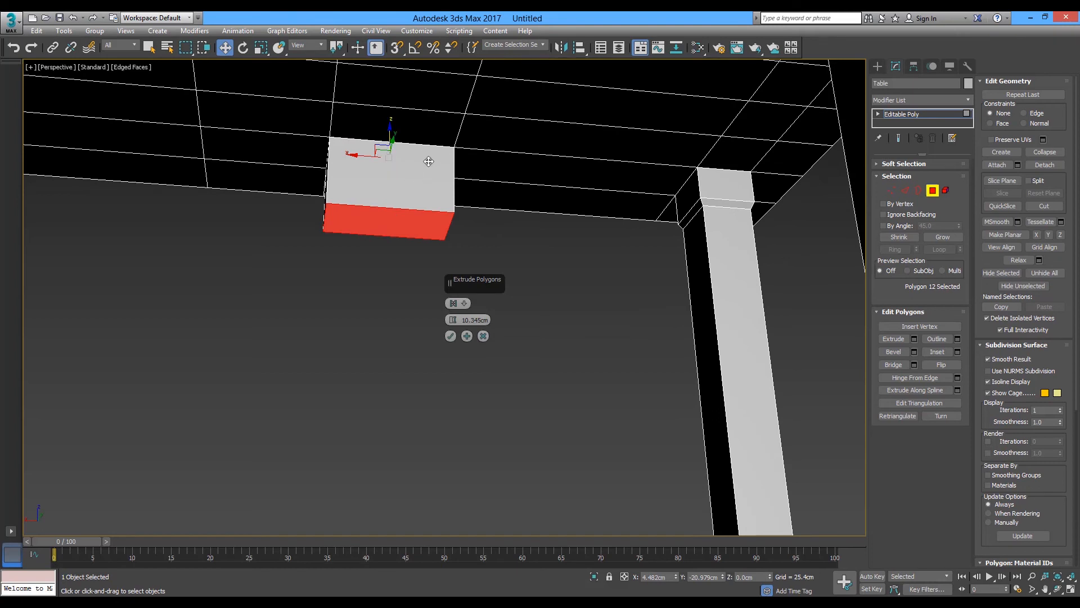
{"action": "middle_click_drag", "start_coordinate": [556, 217], "coordinate": [540, 164], "text": "alt"}
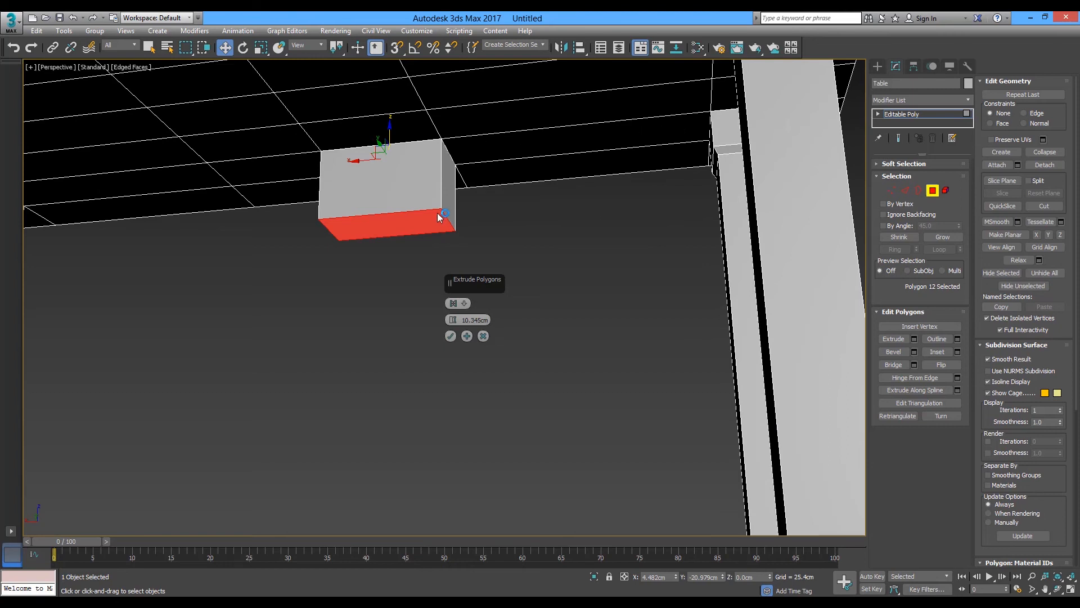
{"action": "middle_click_drag", "start_coordinate": [339, 228], "coordinate": [346, 201], "text": "alt"}
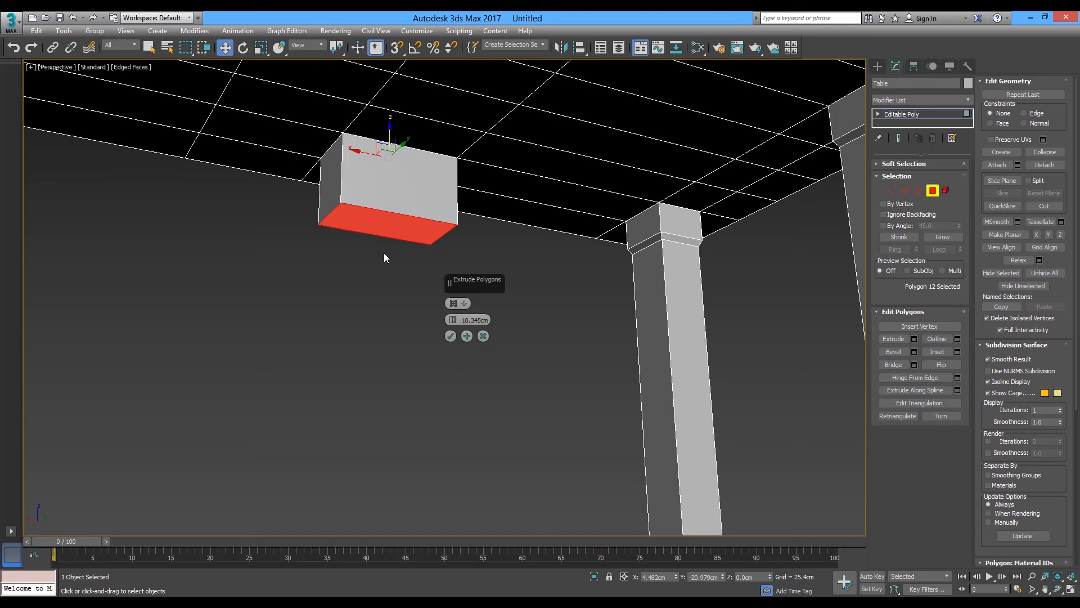
{"action": "left_click", "coordinate": [483, 337]}
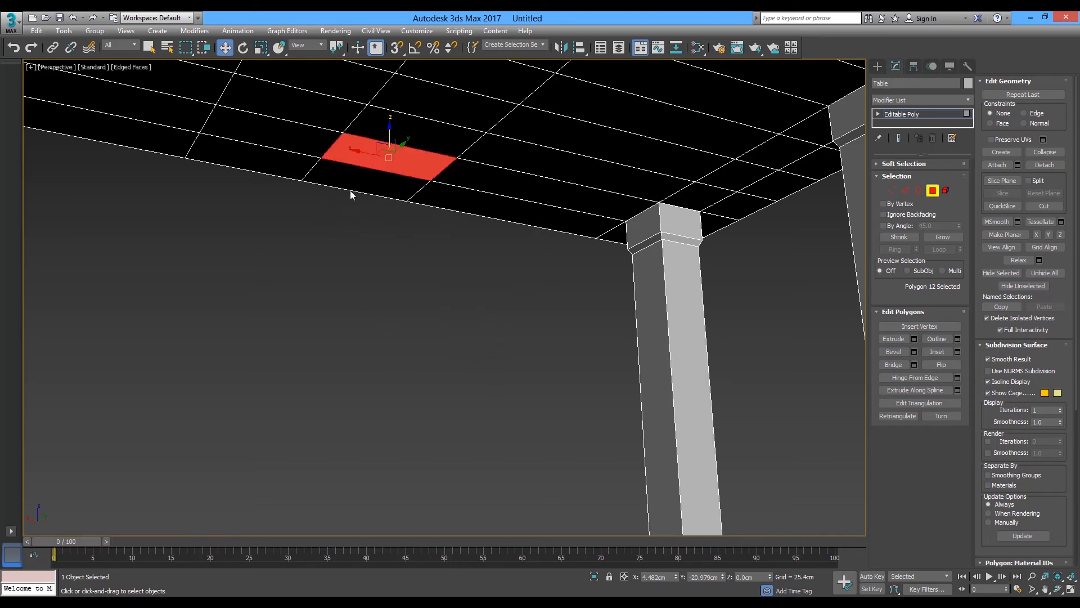
Clear the polygon selection and examine the table's legs, feet and tabletop from above and below
{"action": "left_click", "coordinate": [521, 309]}
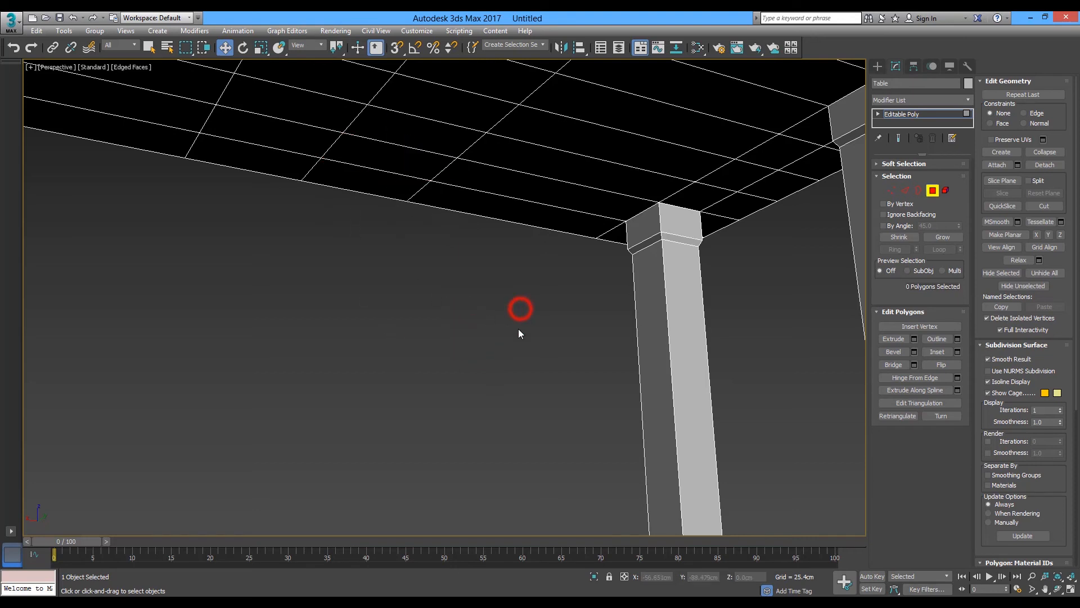
{"action": "scroll", "coordinate": [519, 329], "scroll_direction": "down", "scroll_amount": 6}
{"action": "middle_click_drag", "start_coordinate": [471, 363], "coordinate": [562, 422], "text": "alt"}
{"action": "scroll", "coordinate": [583, 493], "scroll_direction": "up", "scroll_amount": 4}
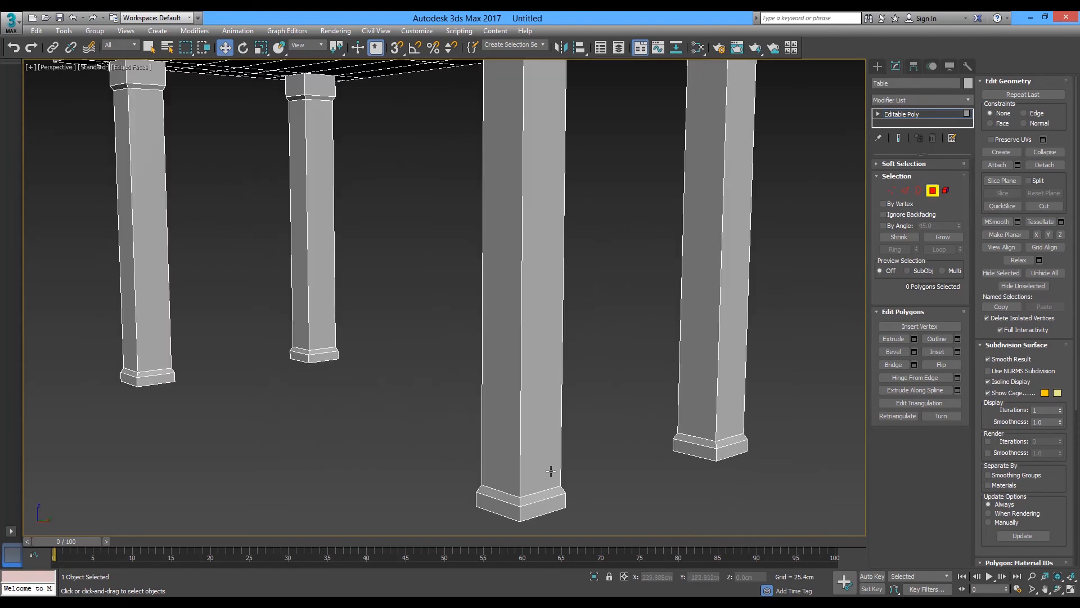
{"action": "scroll", "coordinate": [588, 467], "scroll_direction": "down", "scroll_amount": 6}
{"action": "middle_click_drag", "start_coordinate": [588, 367], "coordinate": [434, 386], "text": "alt"}
{"action": "scroll", "coordinate": [569, 384], "scroll_direction": "up", "scroll_amount": 3}
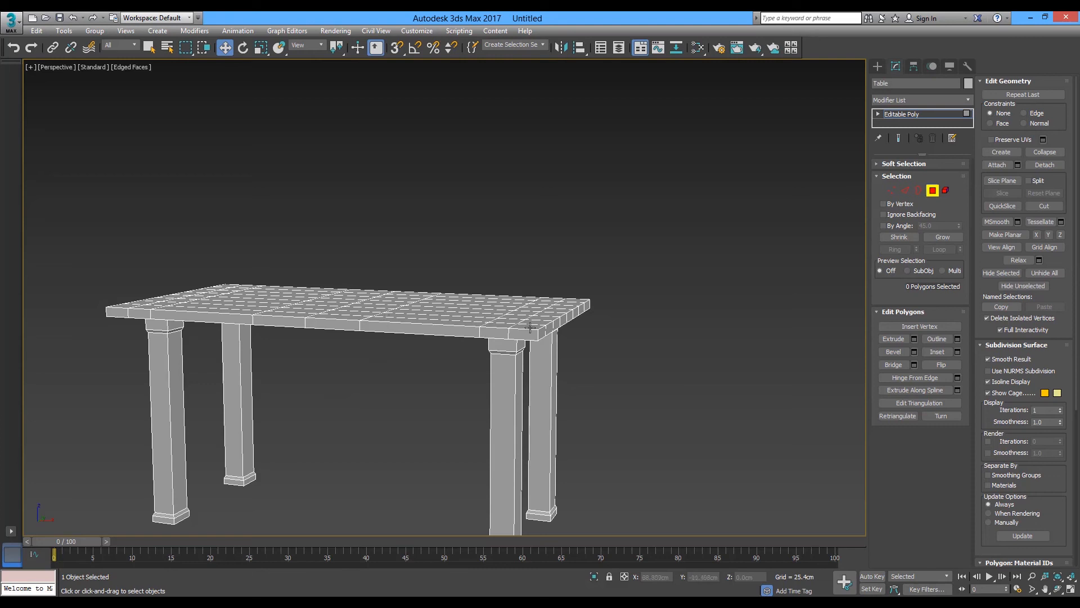
{"action": "middle_click_drag", "start_coordinate": [480, 386], "coordinate": [492, 387], "text": "alt"}
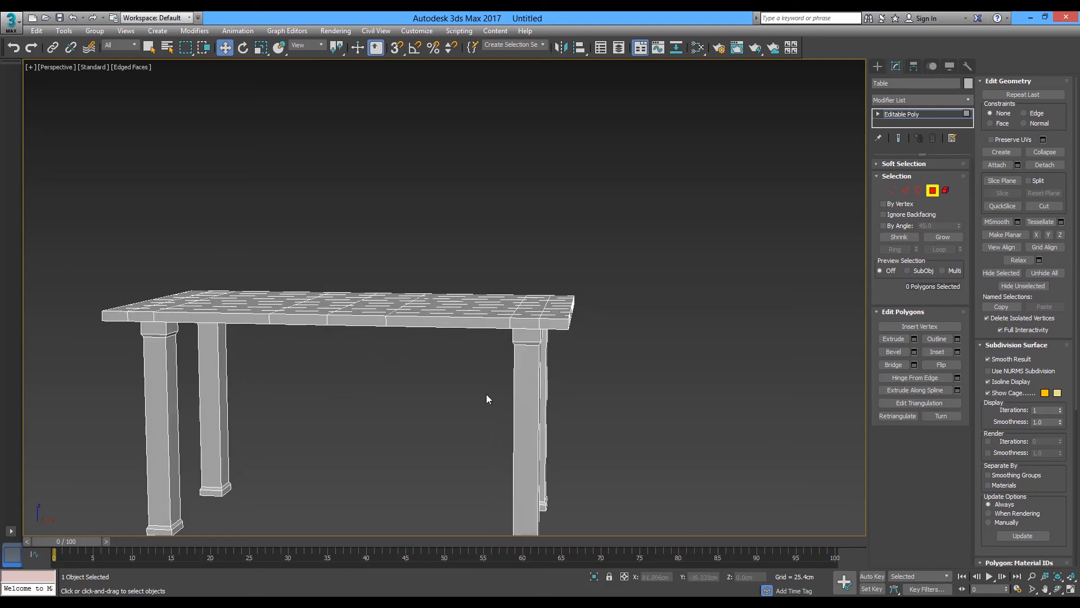
{"action": "scroll", "coordinate": [355, 444], "scroll_direction": "up", "scroll_amount": 5}
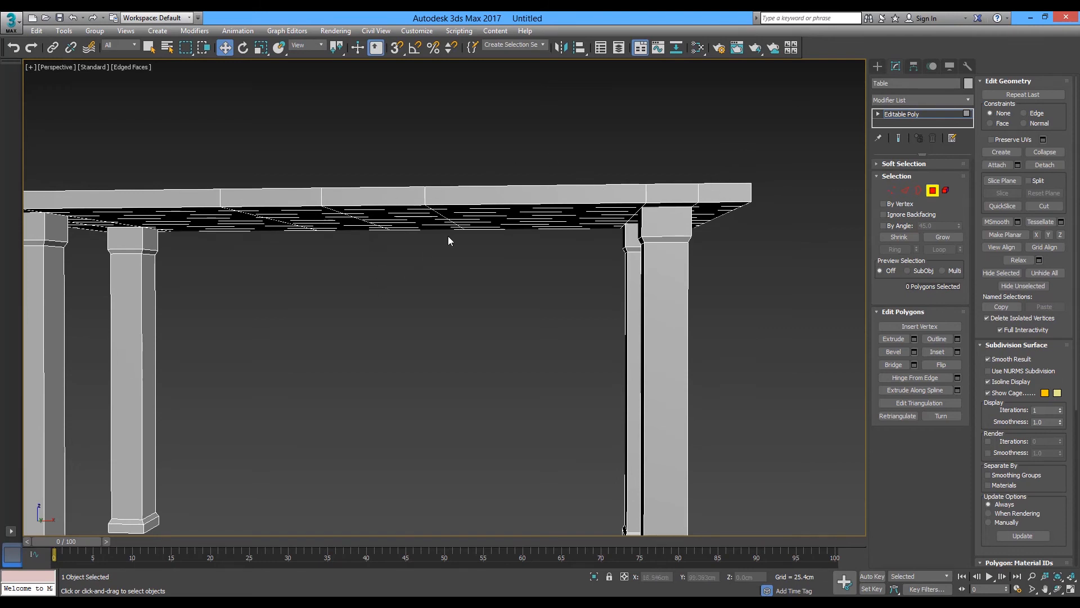
{"action": "middle_click_drag", "start_coordinate": [460, 263], "coordinate": [493, 210], "text": "alt"}
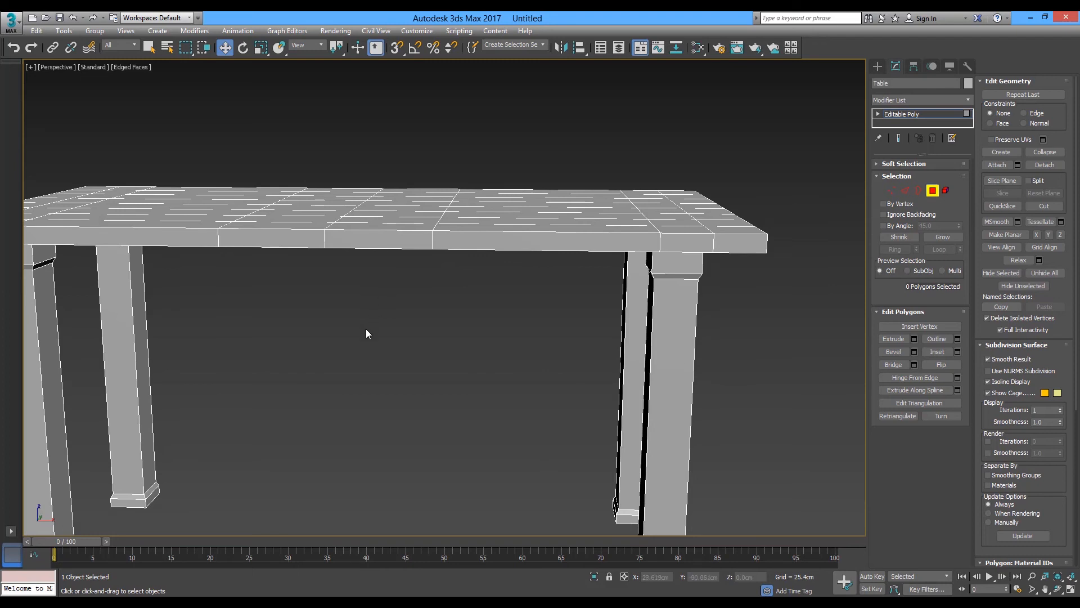
In the Front view, select all polygons along the upper part of the tabletop, including its sides
{"action": "key", "text": "f"}
{"action": "scroll", "coordinate": [386, 325], "scroll_direction": "up", "scroll_amount": 5}
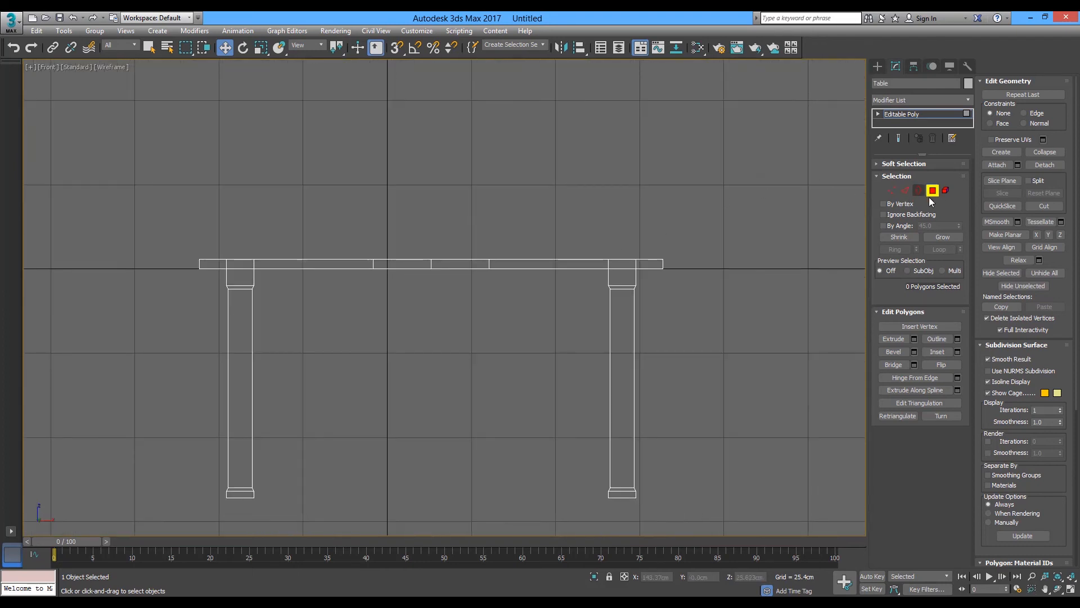
{"action": "left_click_drag", "start_coordinate": [141, 197], "coordinate": [731, 261]}
{"action": "middle_click_drag", "start_coordinate": [710, 302], "coordinate": [709, 333], "text": "alt"}
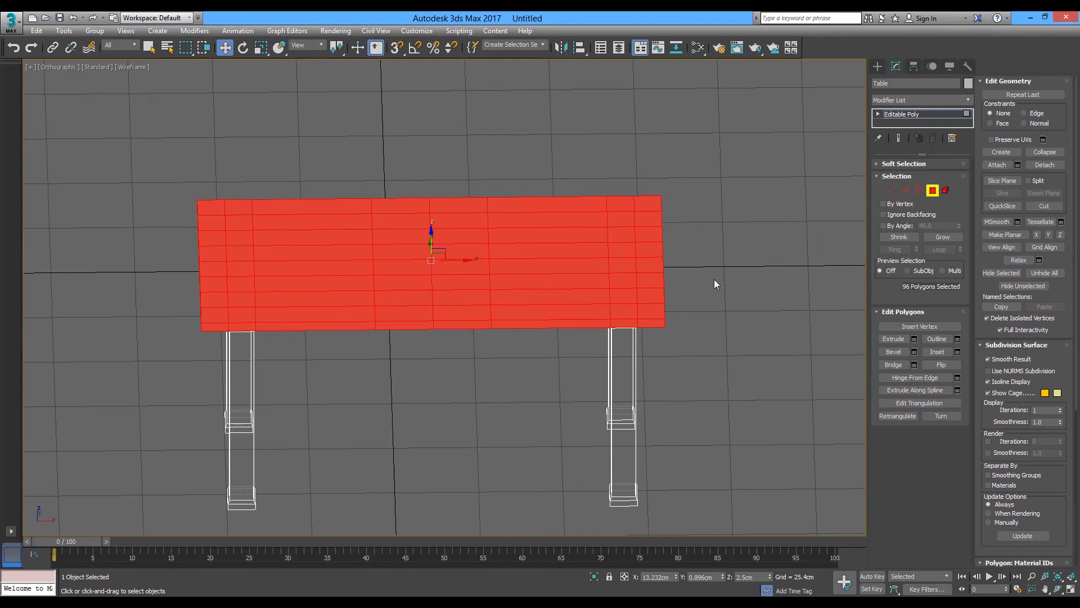
Remove the side polygons from the selection in the Front view, keeping only the tabletop's top surface selected
{"action": "key", "text": "f"}
{"action": "scroll", "coordinate": [566, 363], "scroll_direction": "up", "scroll_amount": 5}
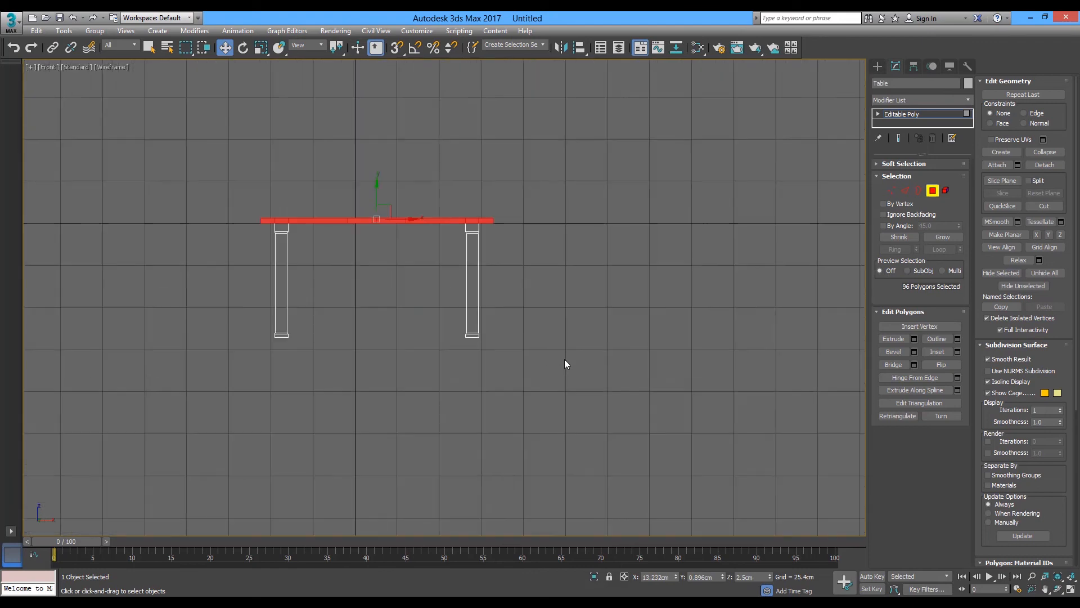
{"action": "middle_click_drag", "start_coordinate": [499, 319], "coordinate": [579, 349]}
{"action": "left_click_drag", "start_coordinate": [610, 397], "coordinate": [213, 266]}
{"action": "left_click_drag", "start_coordinate": [162, 212], "coordinate": [157, 197], "text": "alt"}
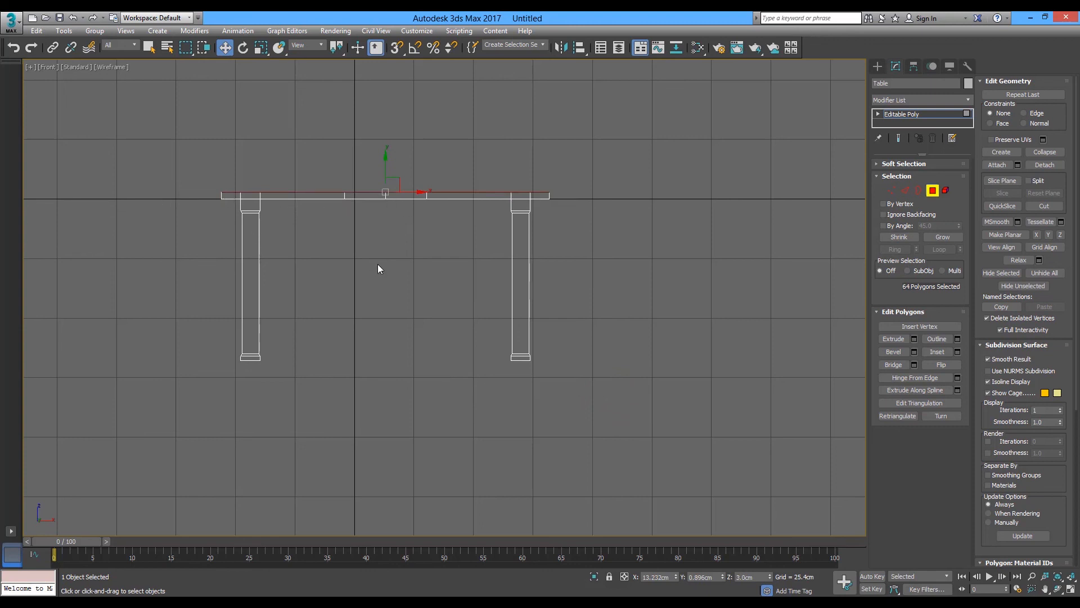
{"action": "middle_click_drag", "start_coordinate": [379, 265], "coordinate": [391, 186], "text": "alt"}
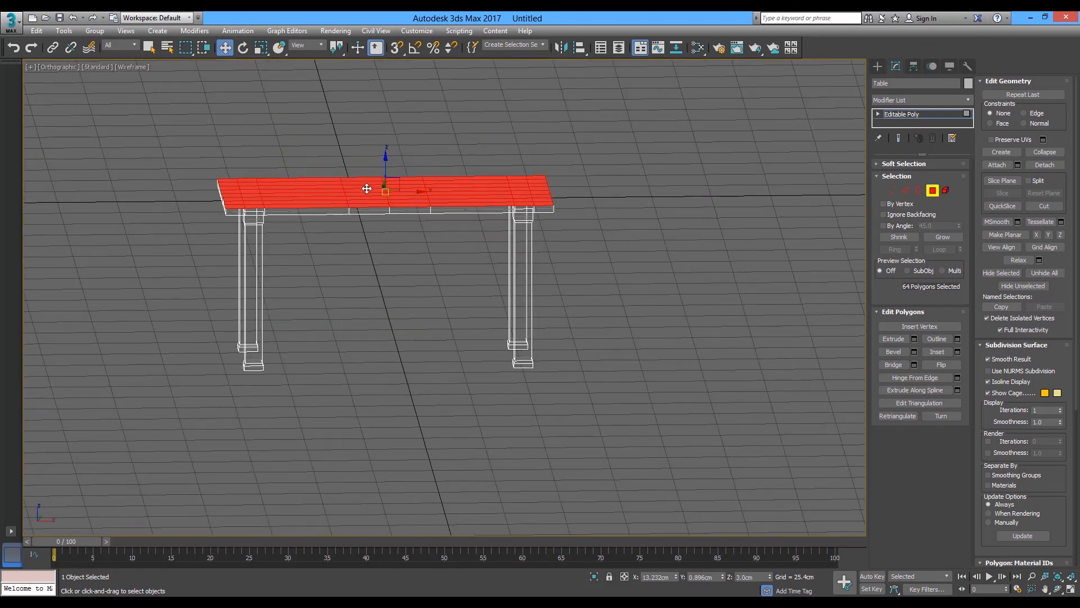
Thin the tabletop in the Front view by lowering the selected top polygons to a Z of about 1.12 cm
{"action": "middle_click_drag", "start_coordinate": [415, 300], "coordinate": [459, 404], "text": "alt"}
{"action": "key", "text": "f"}
{"action": "scroll", "coordinate": [479, 344], "scroll_direction": "up", "scroll_amount": 6}
{"action": "scroll", "coordinate": [459, 404], "scroll_direction": "up", "scroll_amount": 4}
{"action": "middle_click_drag", "start_coordinate": [437, 325], "coordinate": [461, 396]}
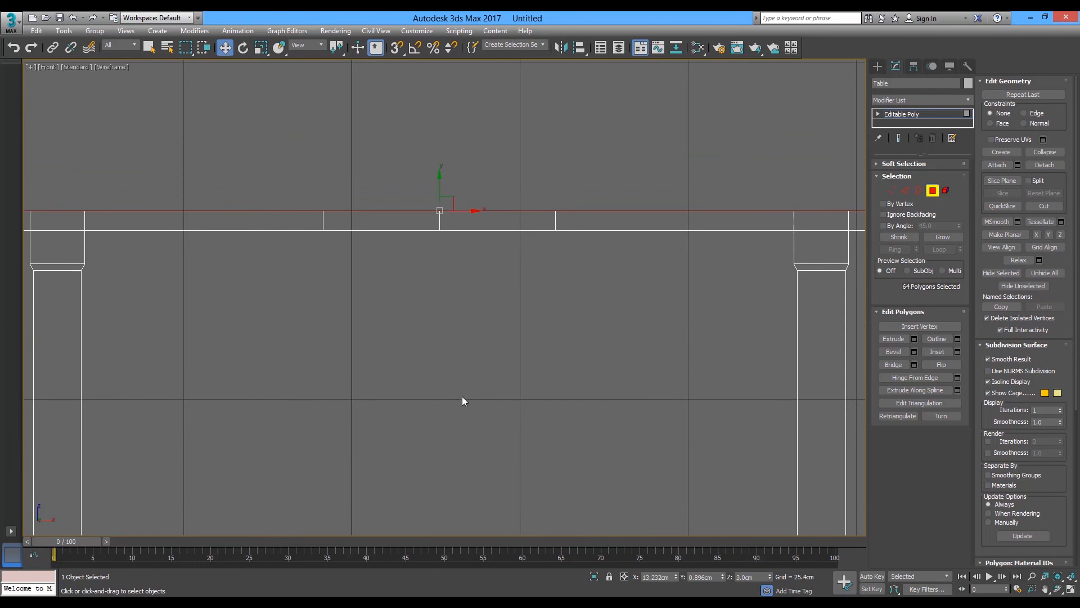
{"action": "left_click", "coordinate": [438, 174]}
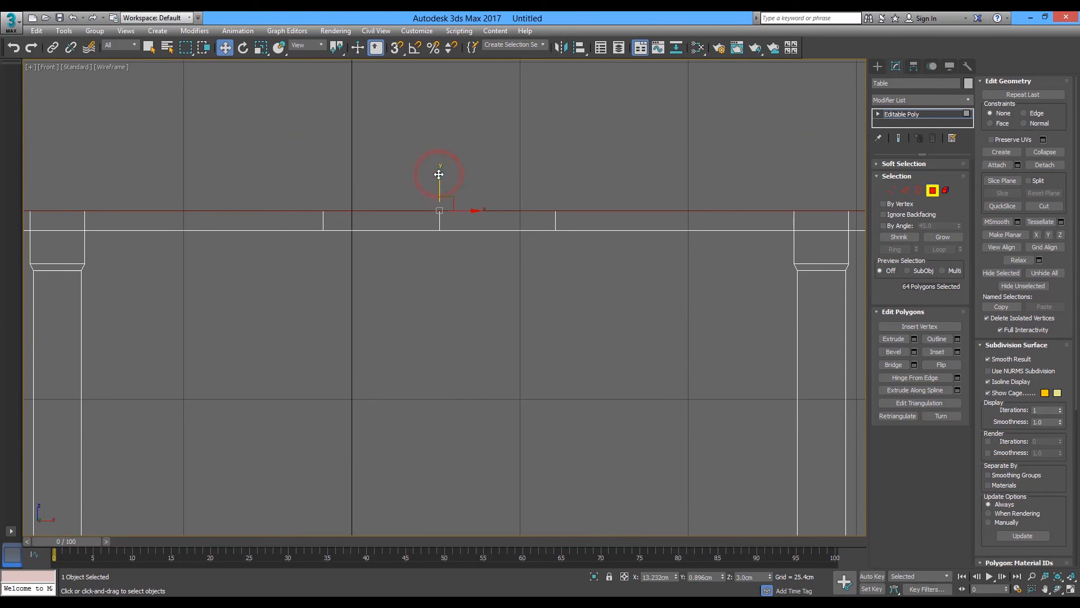
{"action": "left_click_drag", "start_coordinate": [439, 176], "coordinate": [438, 187]}
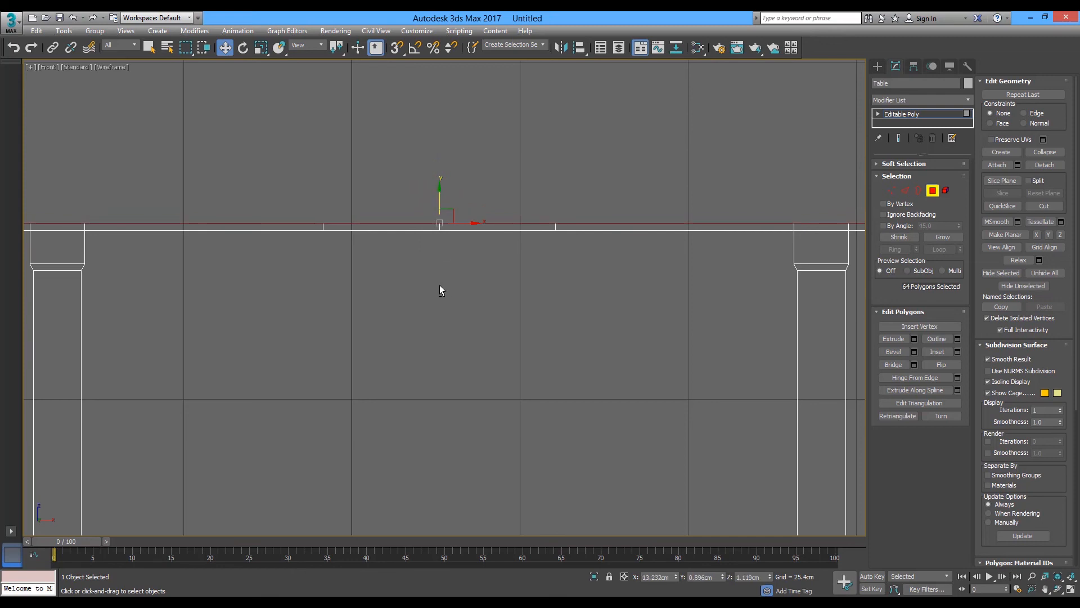
In the Perspective view at the tabletop's end, start a bevel on the top polygons with a 0.5 cm outline
{"action": "middle_click_drag", "start_coordinate": [441, 289], "coordinate": [446, 305], "text": "alt"}
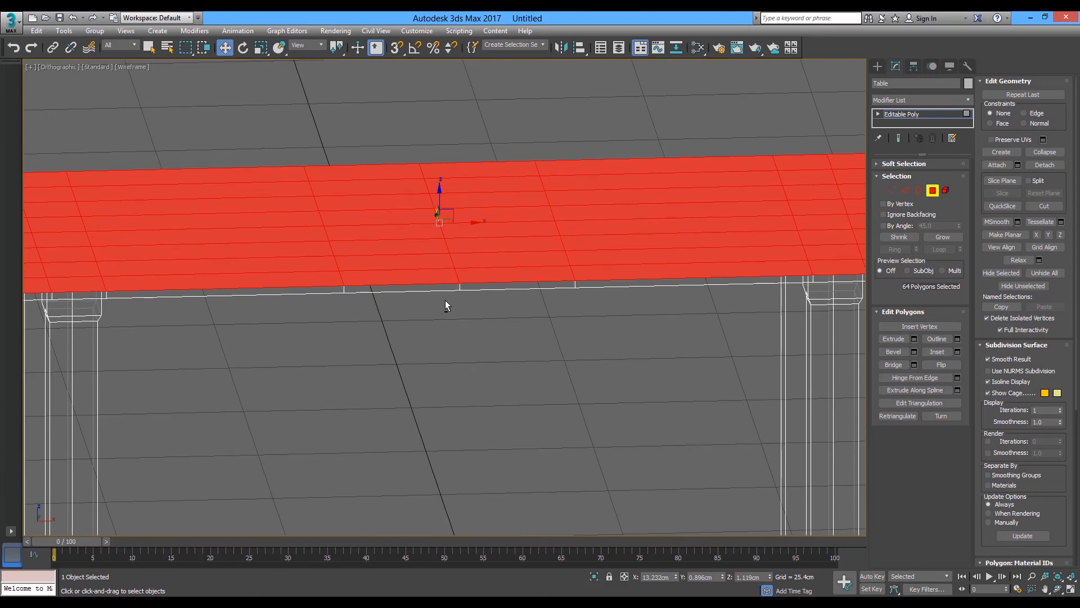
{"action": "key", "text": "p"}
{"action": "mouse_move", "coordinate": [707, 349]}
{"action": "middle_mouse_down", "text": "alt"}
{"action": "mouse_move", "coordinate": [736, 339]}
{"action": "mouse_move", "coordinate": [721, 365]}
{"action": "middle_mouse_up", "text": "alt"}
{"action": "scroll", "coordinate": [721, 365], "scroll_direction": "up", "scroll_amount": 2}
{"action": "middle_click_drag", "start_coordinate": [616, 308], "coordinate": [616, 322], "text": "alt"}
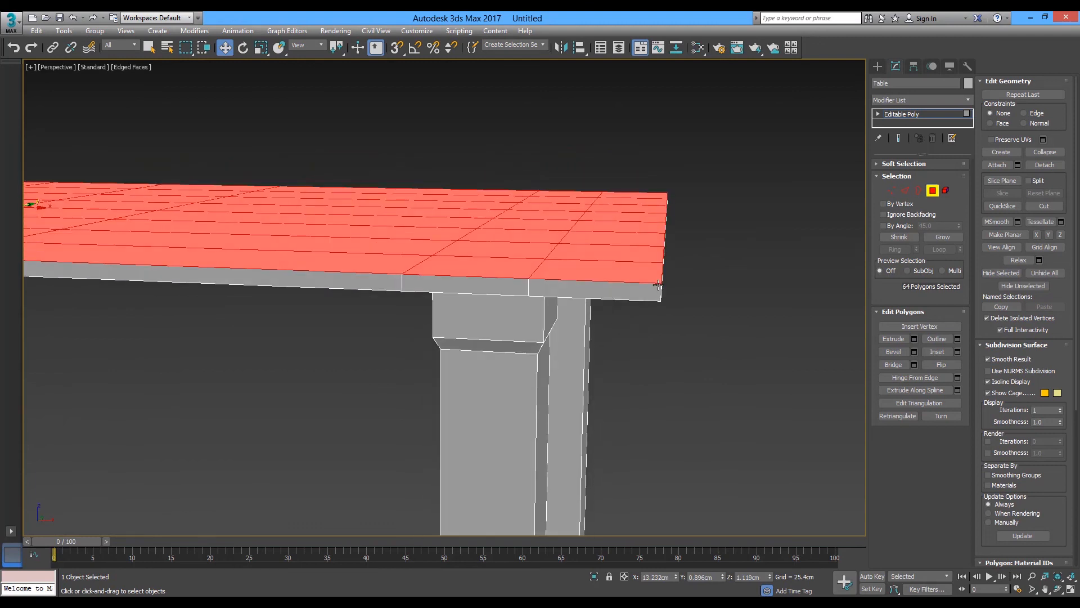
{"action": "middle_click_drag", "start_coordinate": [707, 310], "coordinate": [718, 265], "text": "alt"}
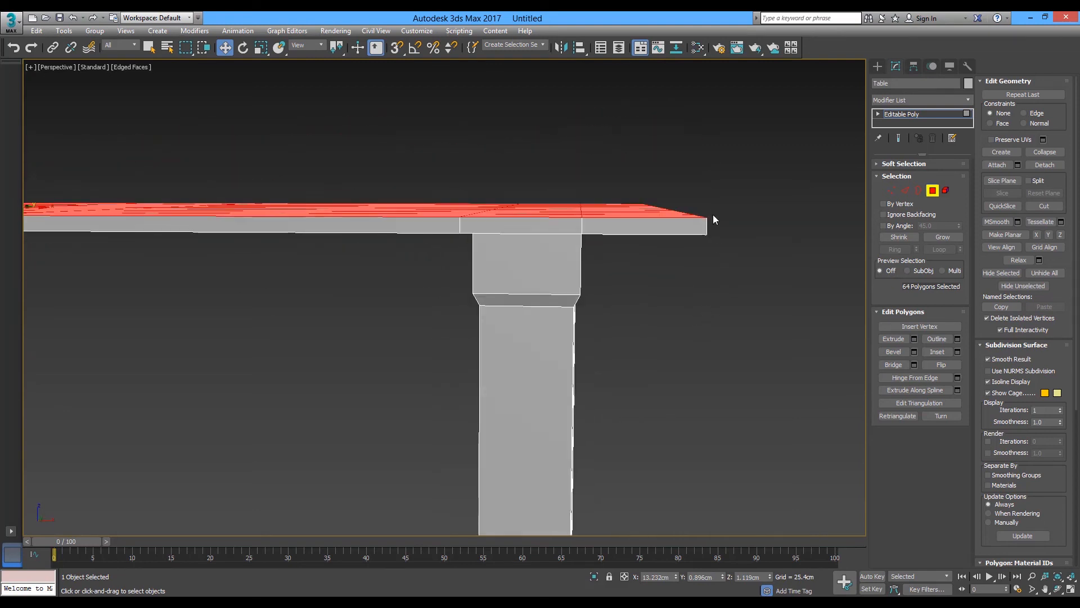
{"action": "key", "text": "period"}
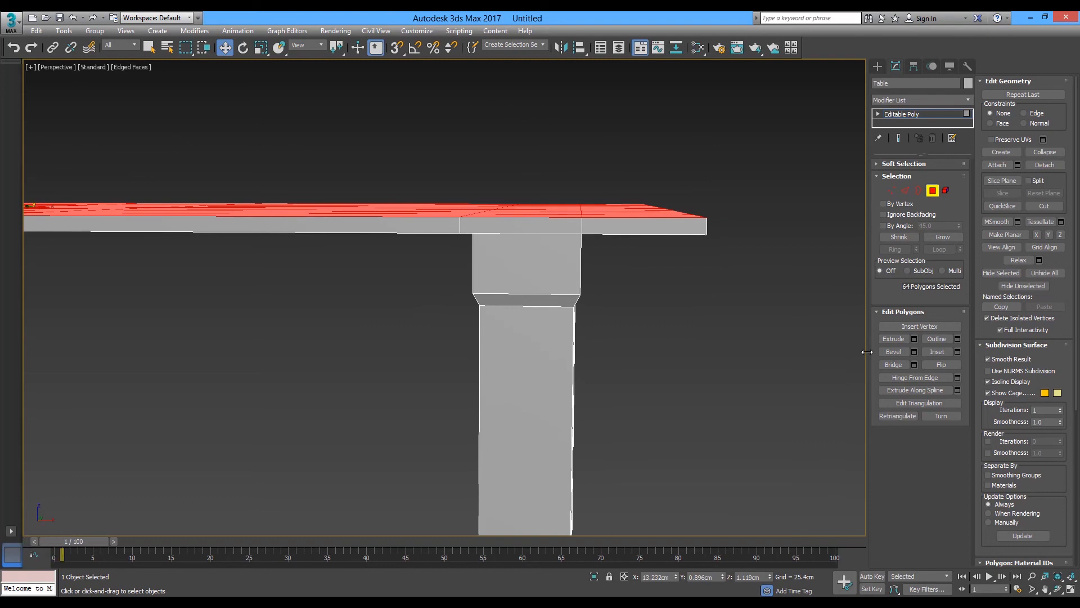
{"action": "left_click", "coordinate": [914, 352]}
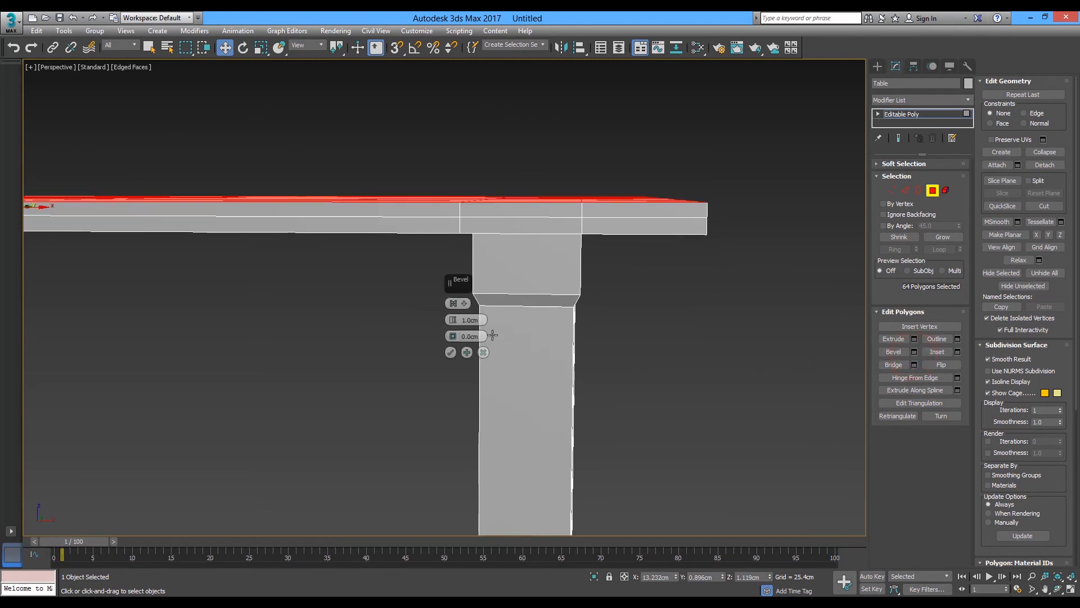
{"action": "left_click", "coordinate": [482, 337]}
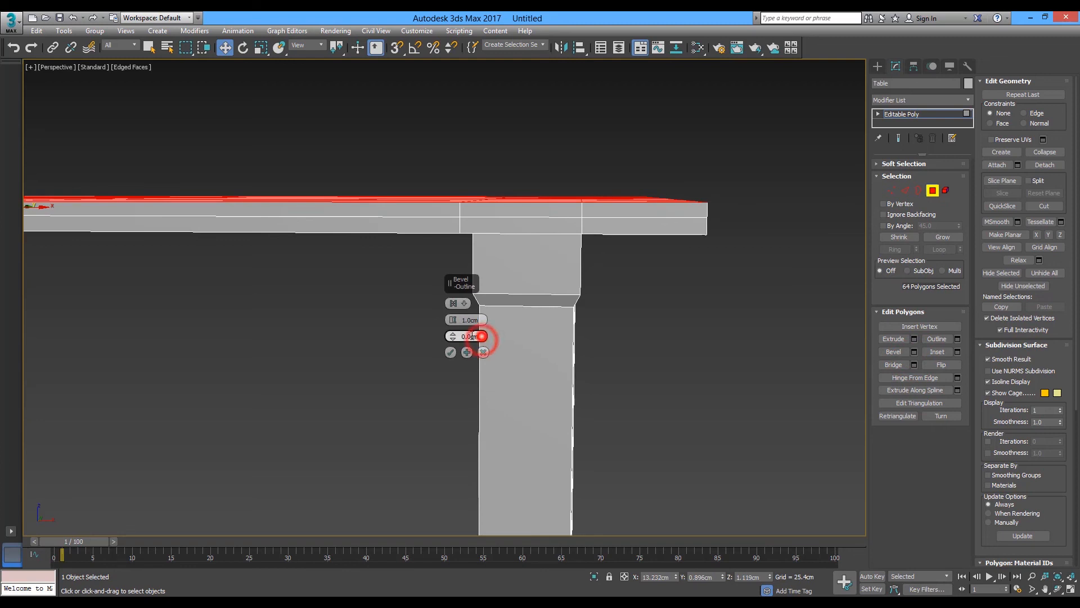
{"action": "type", "text": "0."}
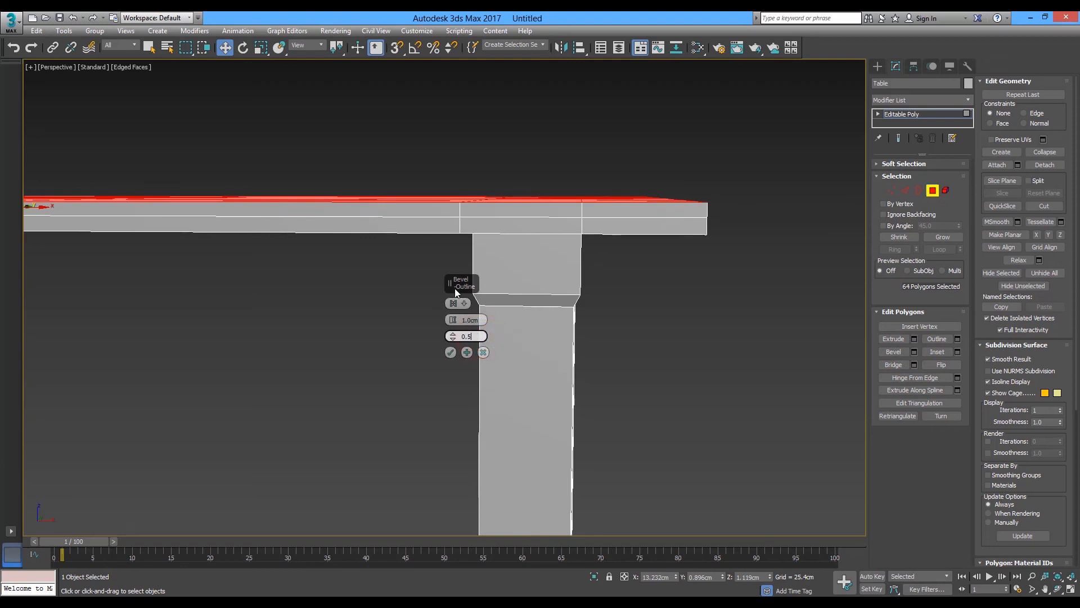
{"action": "type", "text": "5"}
Set the tabletop bevel's height to 0.5 cm and apply it while keeping Bevel active
{"action": "left_click", "coordinate": [476, 319]}
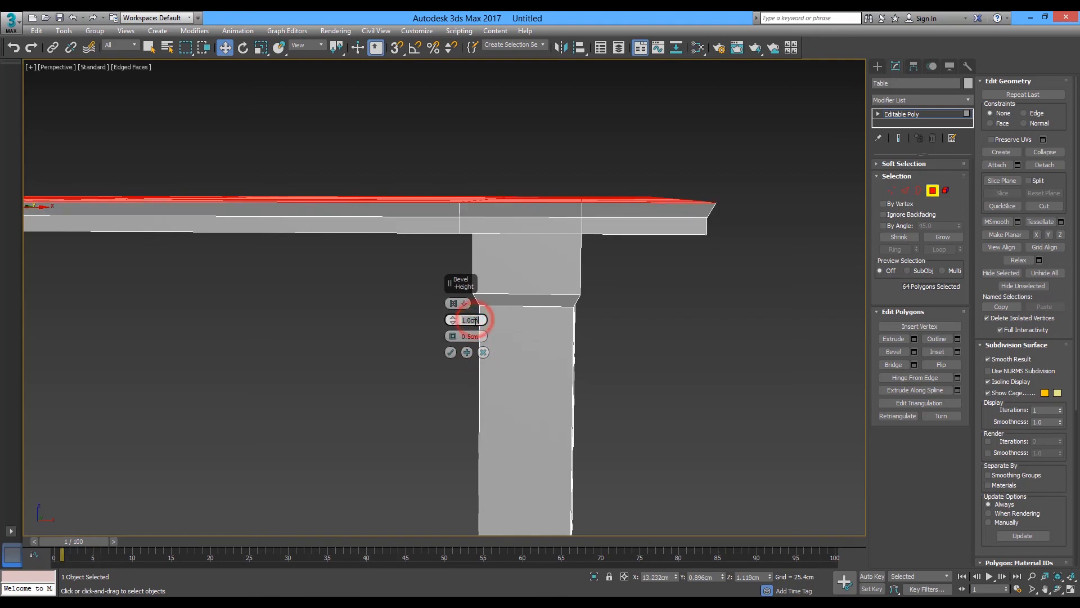
{"action": "left_click", "coordinate": [481, 320]}
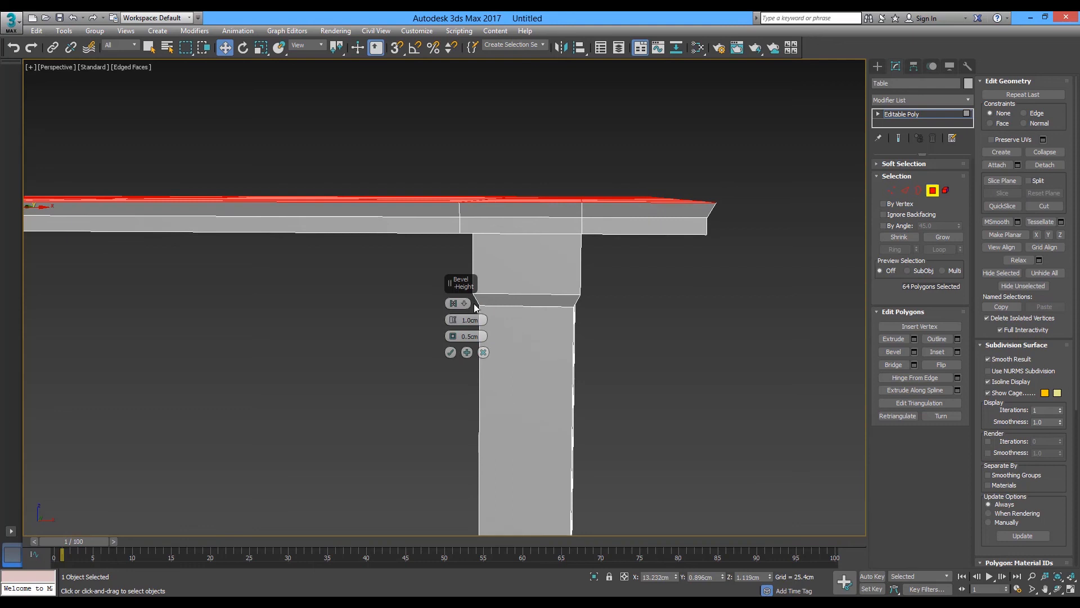
{"action": "left_click", "coordinate": [479, 320]}
{"action": "type", "text": "0.5"}
{"action": "key", "text": "Return"}
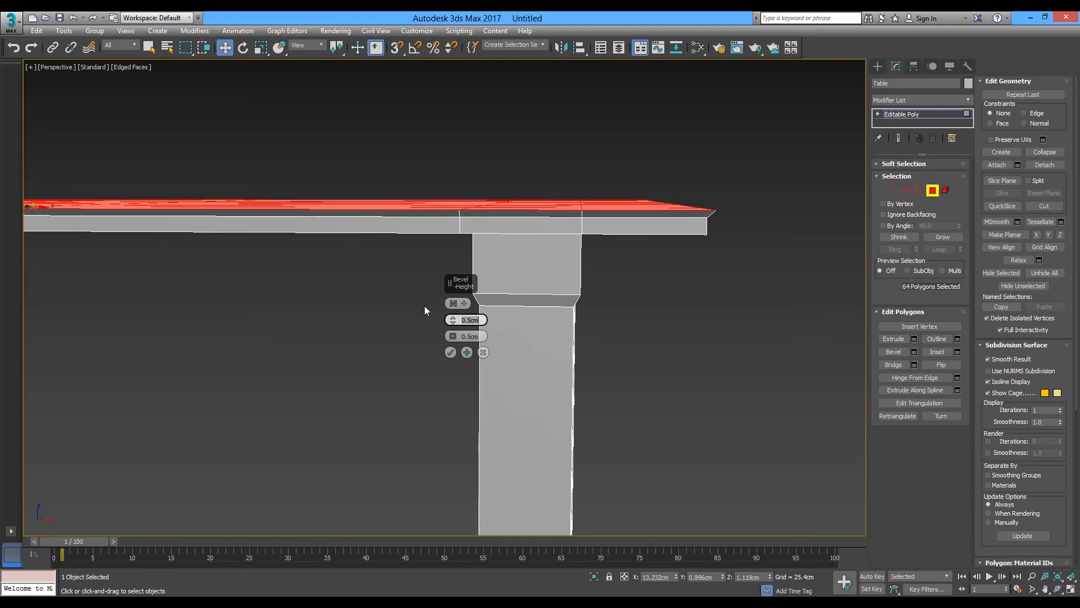
{"action": "left_click", "coordinate": [466, 352]}
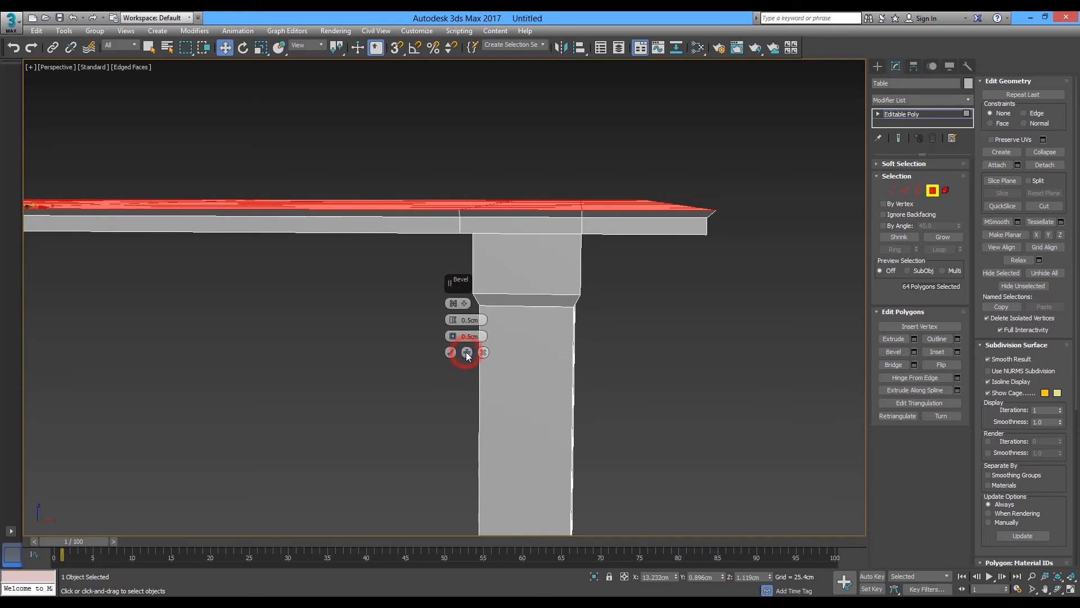
{"action": "left_click", "coordinate": [466, 352]}
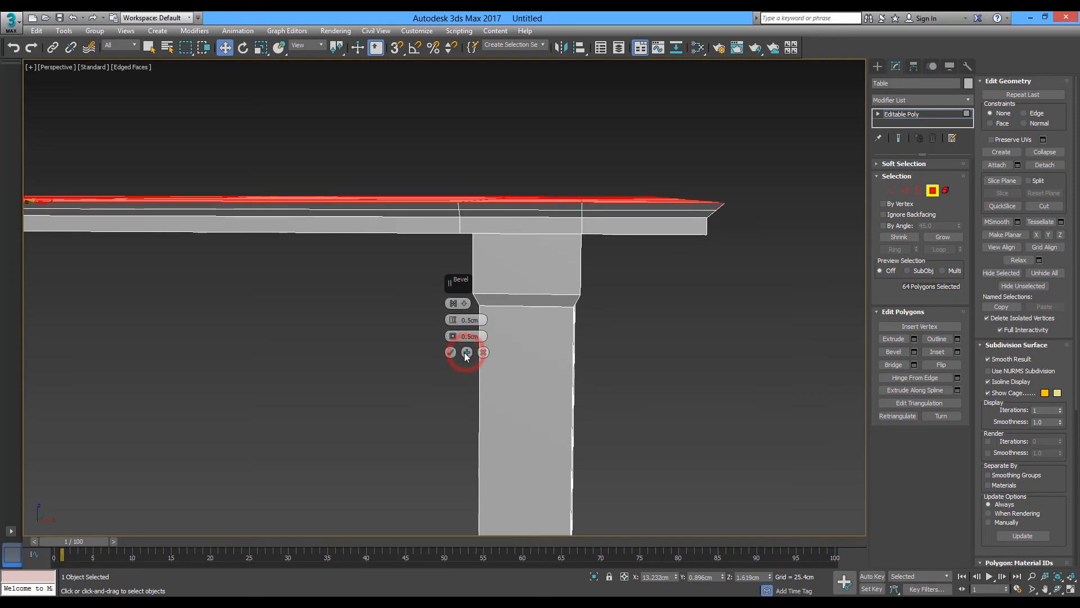
Raise the tabletop's rim straight up with a bevel of 0 cm outline and 0.5 cm height, applied while continuing
{"action": "left_click", "coordinate": [481, 337]}
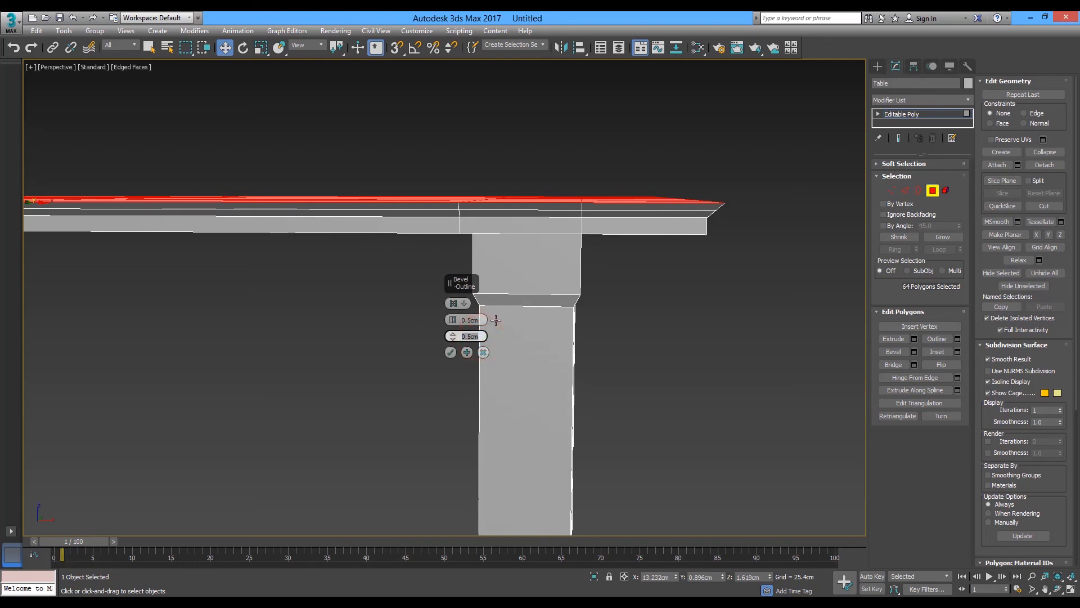
{"action": "type", "text": "0"}
{"action": "left_click", "coordinate": [478, 320]}
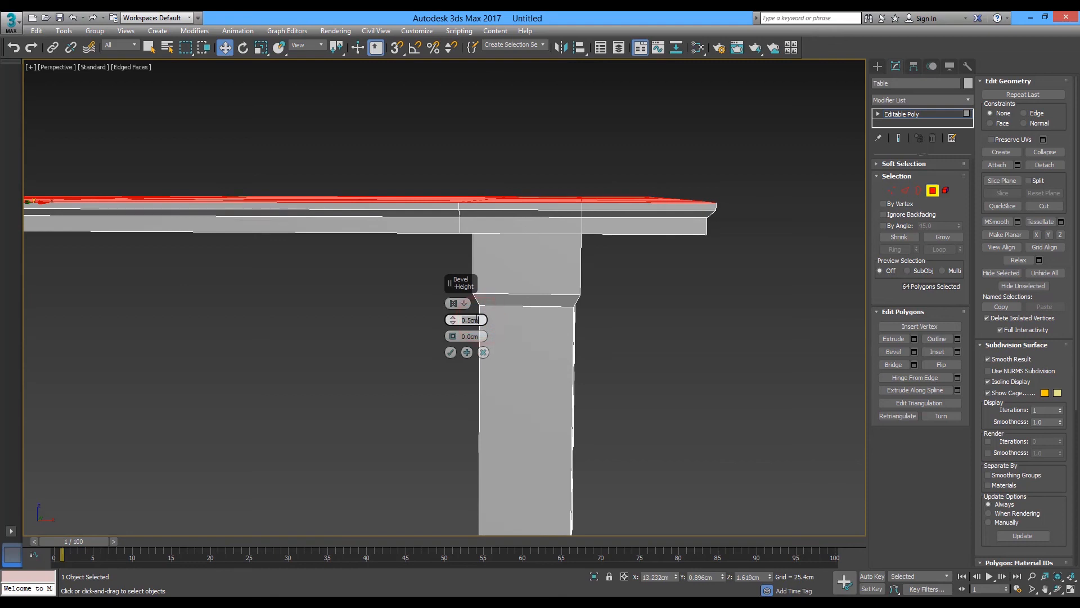
{"action": "left_click", "coordinate": [467, 353]}
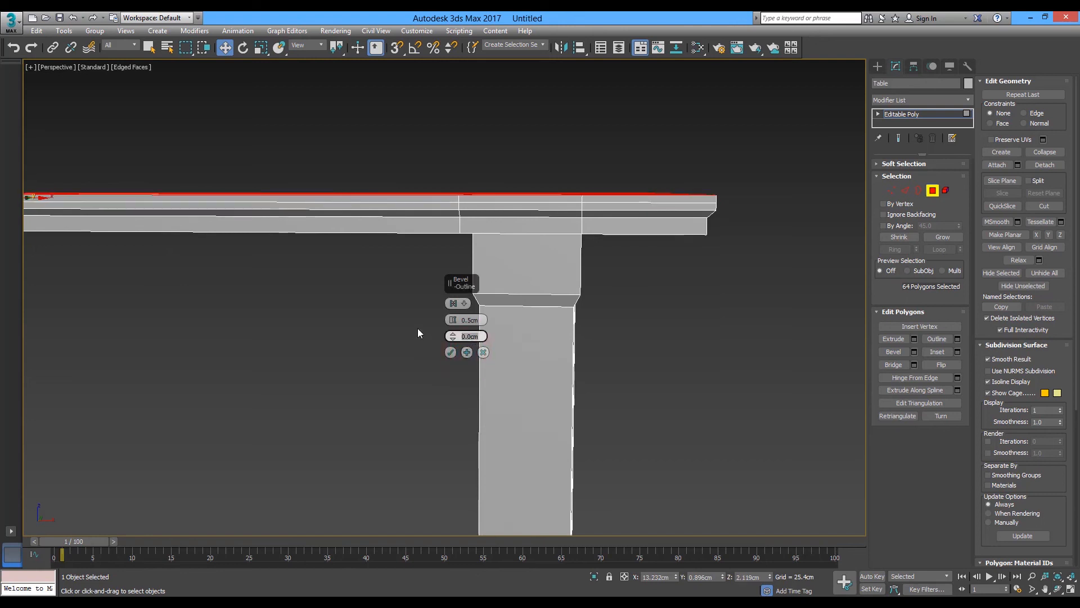
Taper the tabletop's upper edge inward with a final bevel of -0.5 cm outline and 0.5 cm height, and finish the Bevel
{"action": "type", "text": "-.0"}
{"action": "key", "text": "BackSpace"}
{"action": "key", "text": "BackSpace"}
{"action": "type", "text": "0.5"}
{"action": "left_click", "coordinate": [479, 319]}
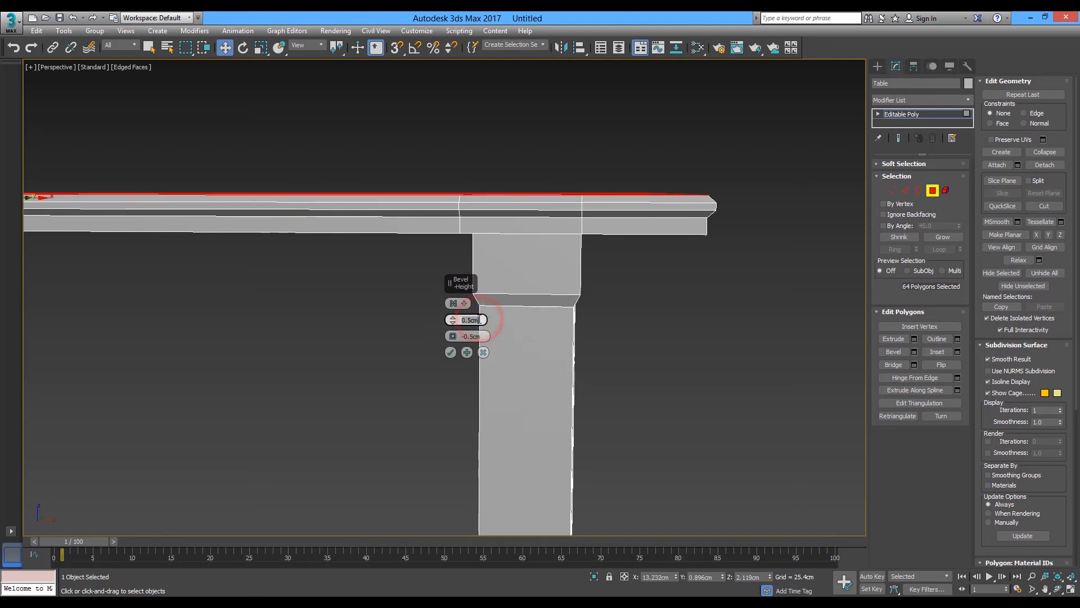
{"action": "left_click", "coordinate": [480, 320]}
{"action": "left_click", "coordinate": [480, 319]}
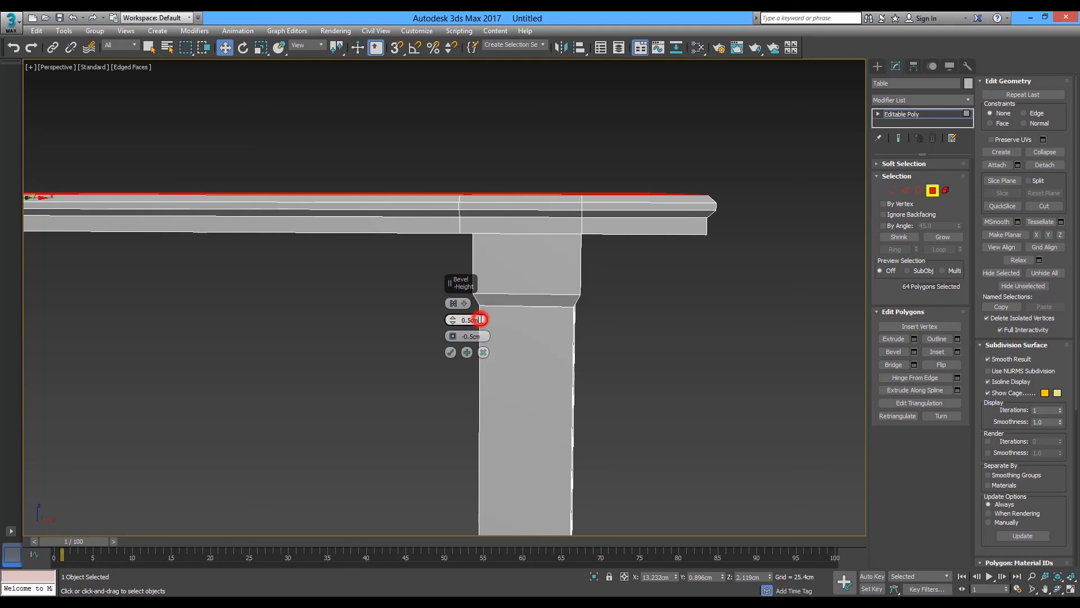
{"action": "left_click", "coordinate": [452, 353]}
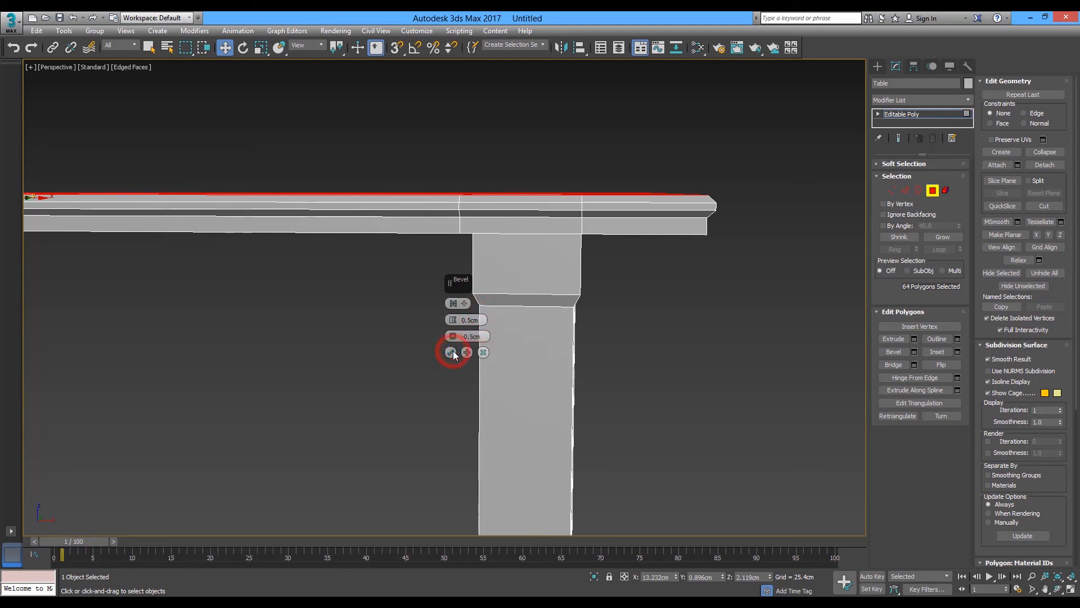
{"action": "middle_click_drag", "start_coordinate": [724, 303], "coordinate": [698, 304], "text": "alt"}
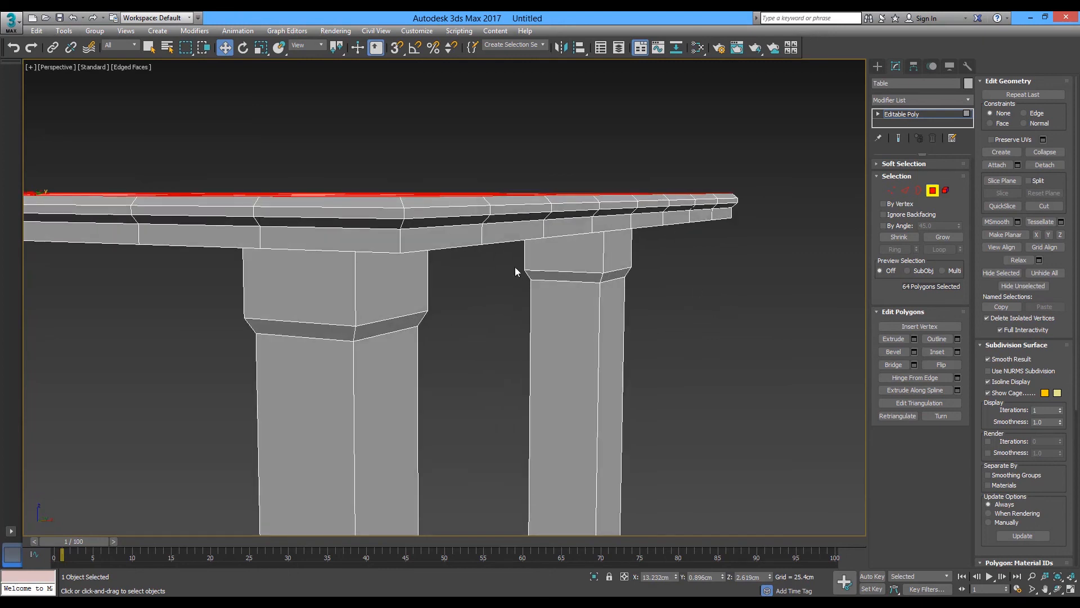
{"action": "middle_click_drag", "start_coordinate": [471, 276], "coordinate": [497, 285], "text": "alt"}
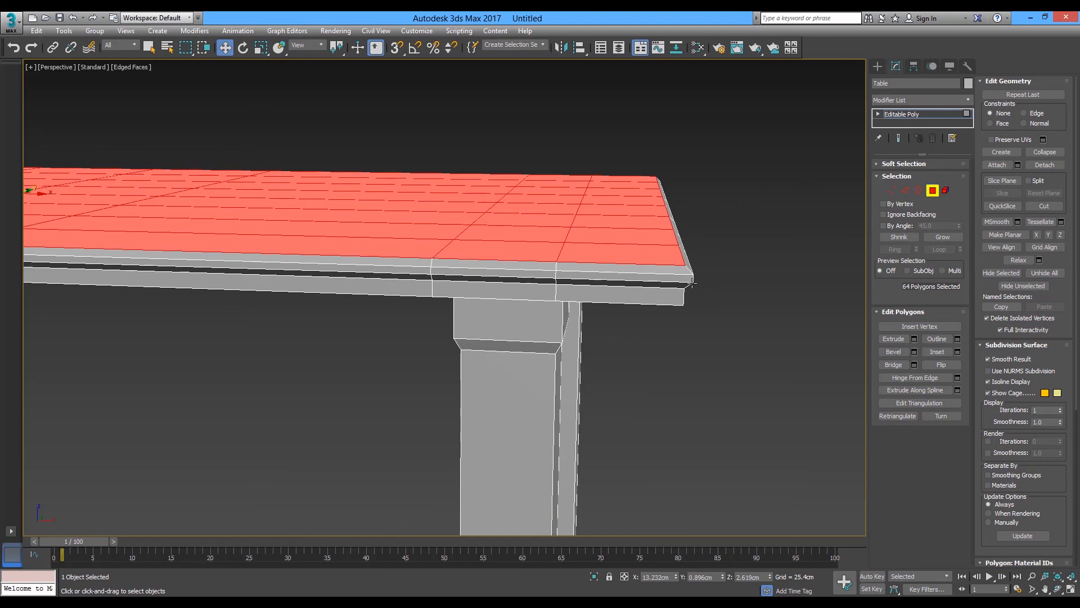
{"action": "middle_click_drag", "start_coordinate": [687, 278], "coordinate": [687, 322], "text": "alt"}
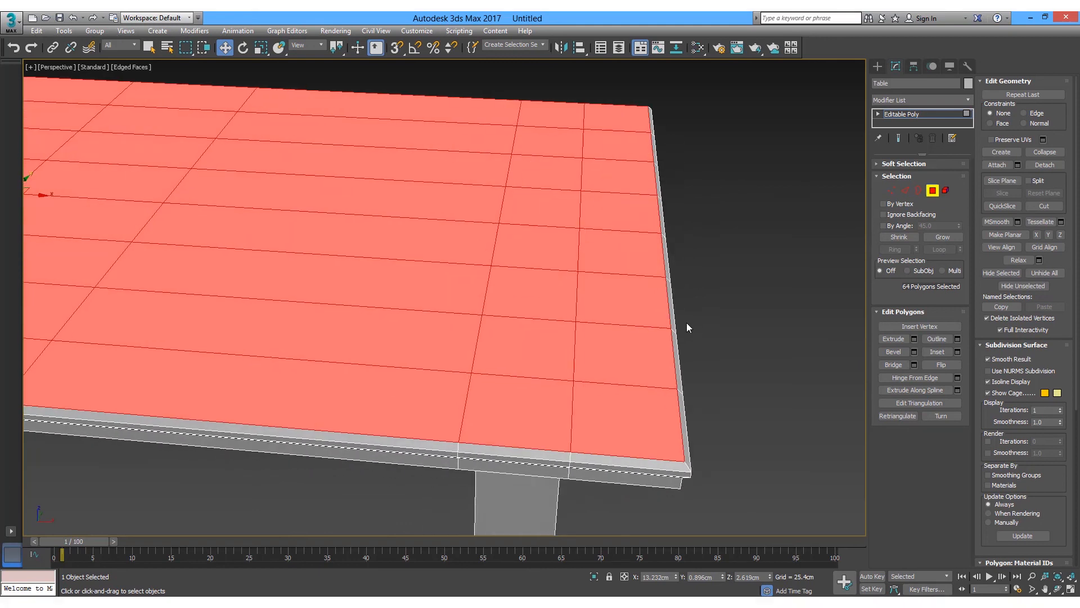